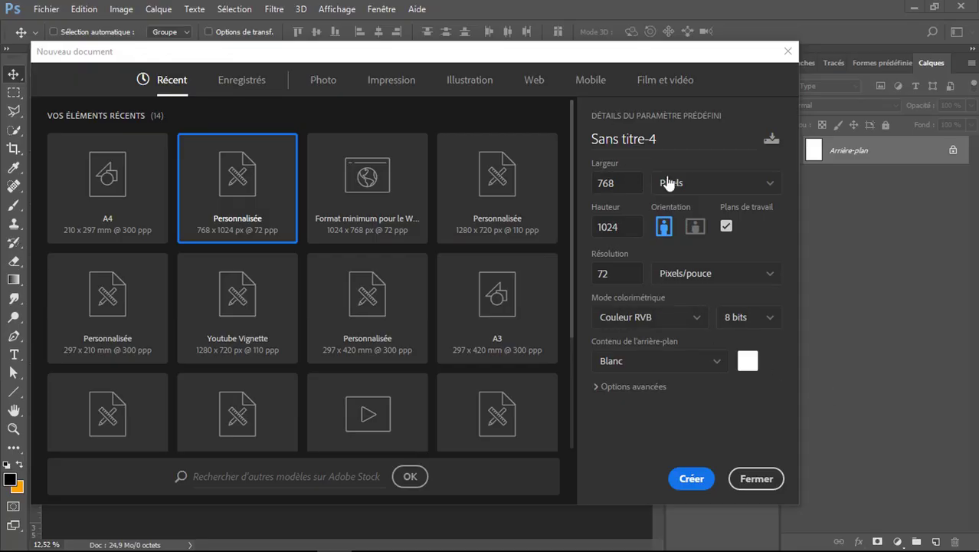
# - Create the custom 768 × 1024 px, 72 ppi document with an artboard
pyautogui.click(685, 480)
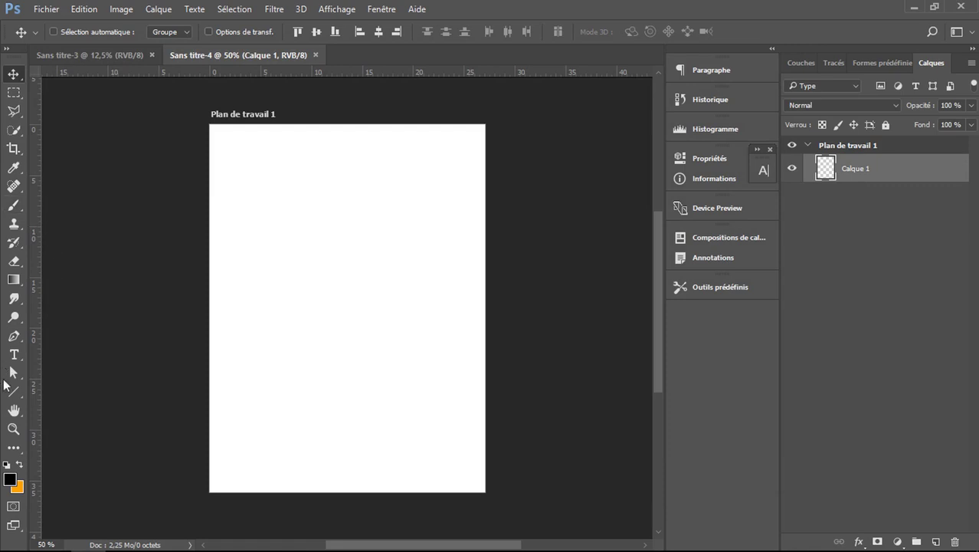
# - Create a black three-sided polygon with the Polygon tool
pyautogui.moveTo(17, 396)
pyautogui.mouseDown()
pyautogui.moveTo(72, 420)
pyautogui.moveTo(70, 433)
pyautogui.mouseUp()
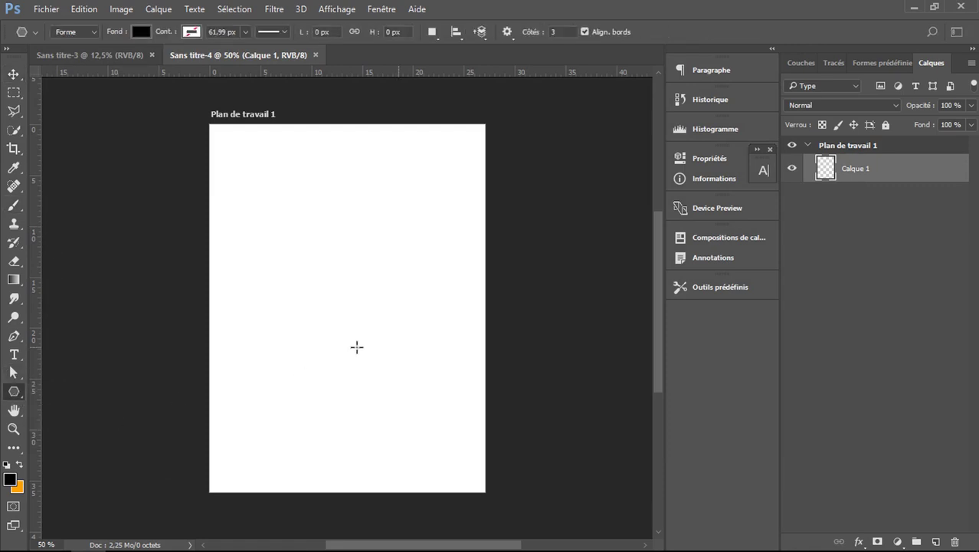
pyautogui.click(356, 347)
pyautogui.doubleClick(479, 165)
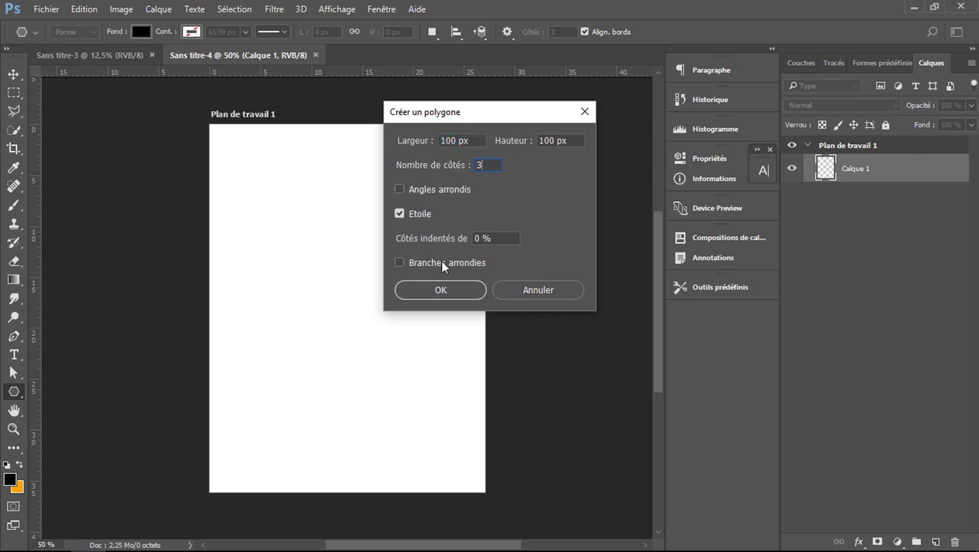
pyautogui.click(440, 290)
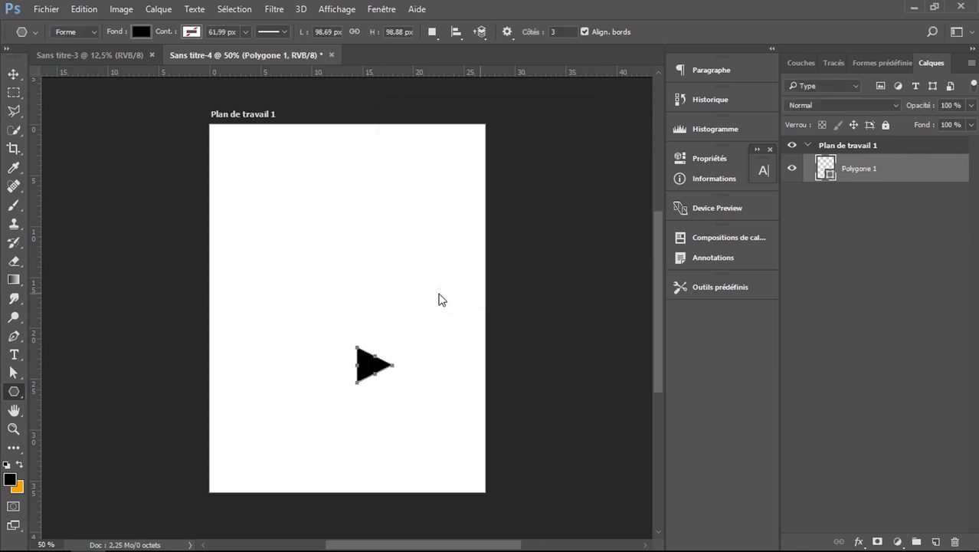
# - Move the triangle up toward the centre and rotate it to point downward
pyautogui.click(15, 77)
pyautogui.moveTo(377, 370); pyautogui.dragTo(376, 299)
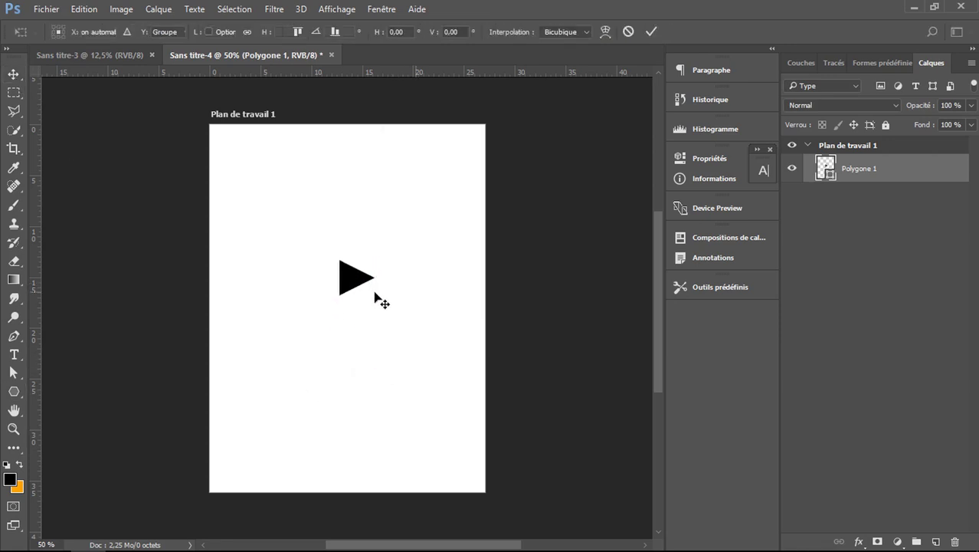
pyautogui.hotkey('ctrl', 't')
pyautogui.moveTo(385, 241); pyautogui.dragTo(424, 328)
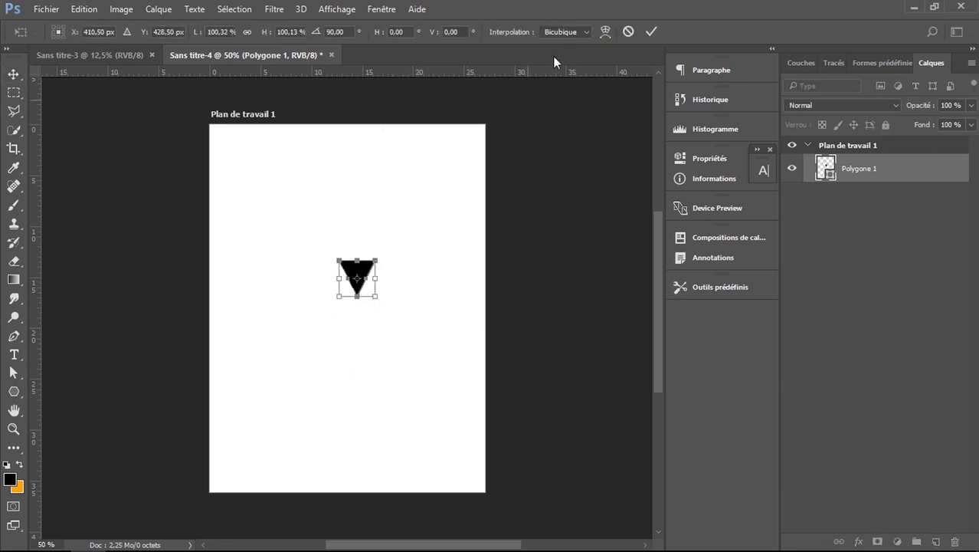
pyautogui.click(651, 31)
# - Enlarge the triangle to about 386%, widen it slightly, and reposition it
pyautogui.hotkey('ctrl', 't')
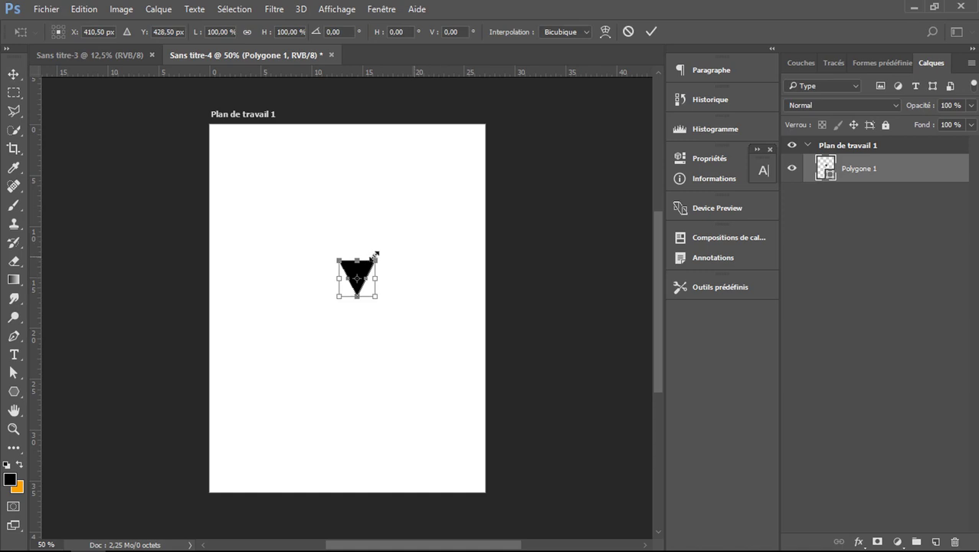
pyautogui.moveTo(376, 258); pyautogui.dragTo(477, 158)
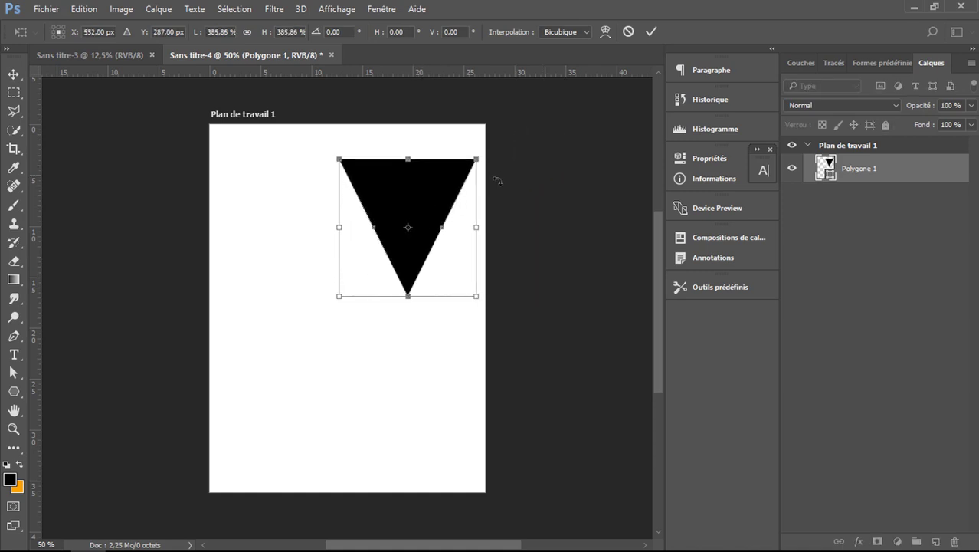
pyautogui.moveTo(480, 218); pyautogui.dragTo(507, 218)
pyautogui.moveTo(443, 216); pyautogui.dragTo(376, 261)
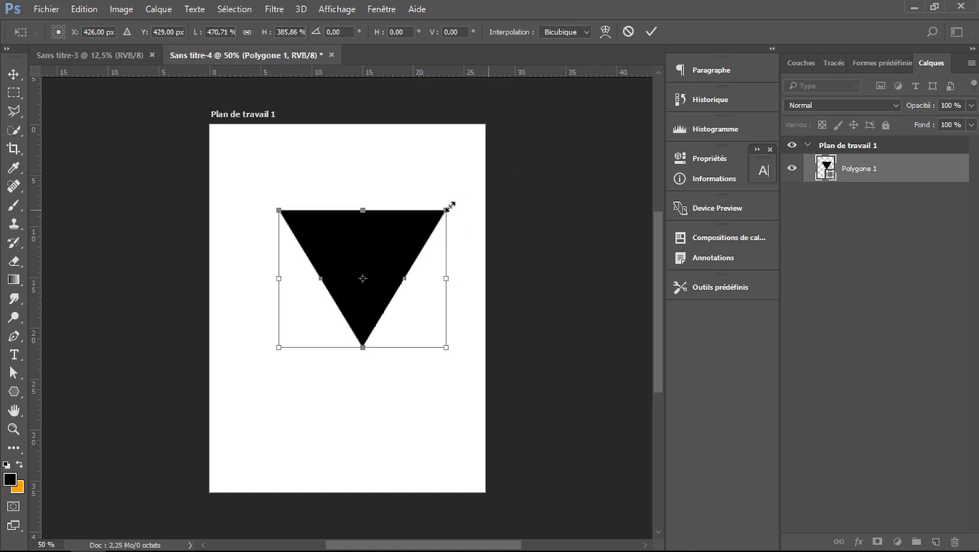
pyautogui.moveTo(451, 206); pyautogui.dragTo(452, 201)
pyautogui.moveTo(410, 240); pyautogui.dragTo(404, 244)
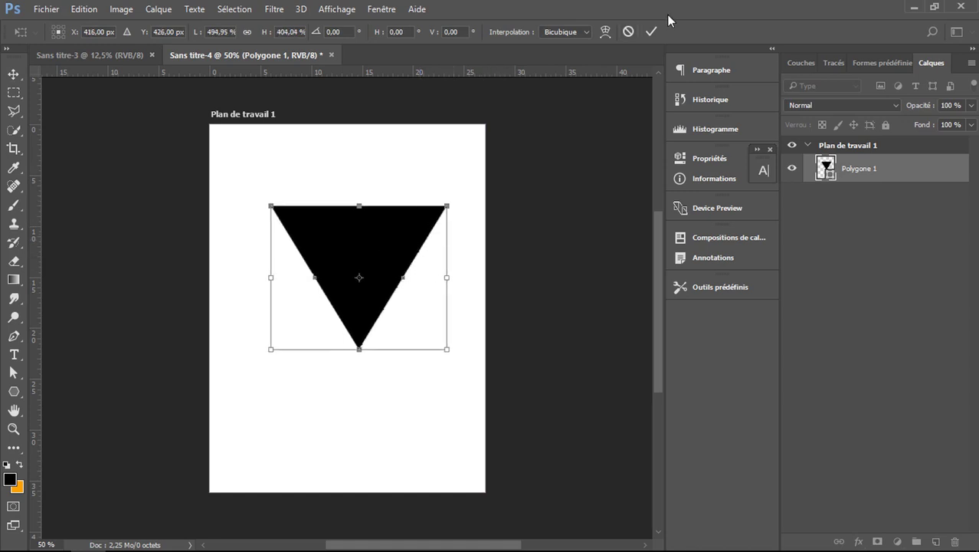
pyautogui.click(651, 32)
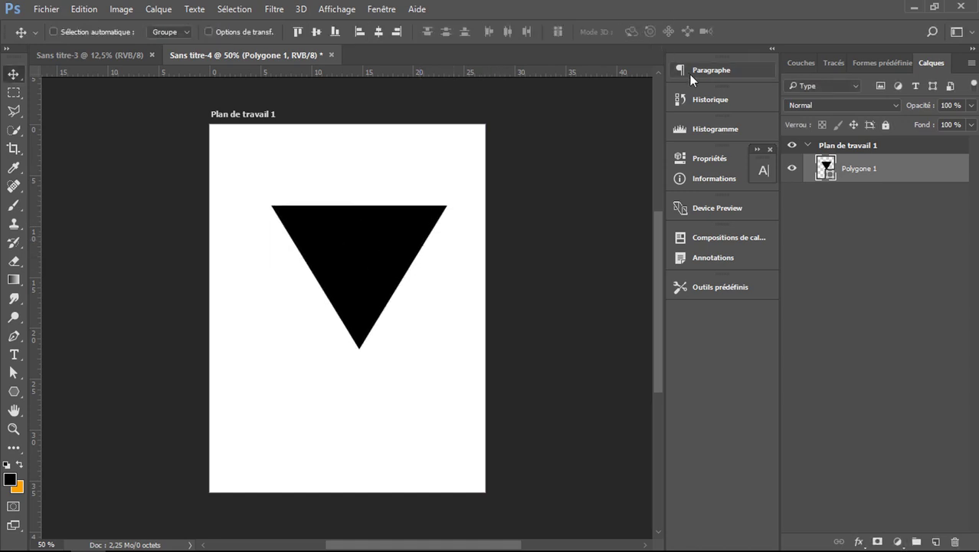
pyautogui.click(14, 392)
# - Give the triangle no fill and a black 17,89 px outline
pyautogui.click(141, 32)
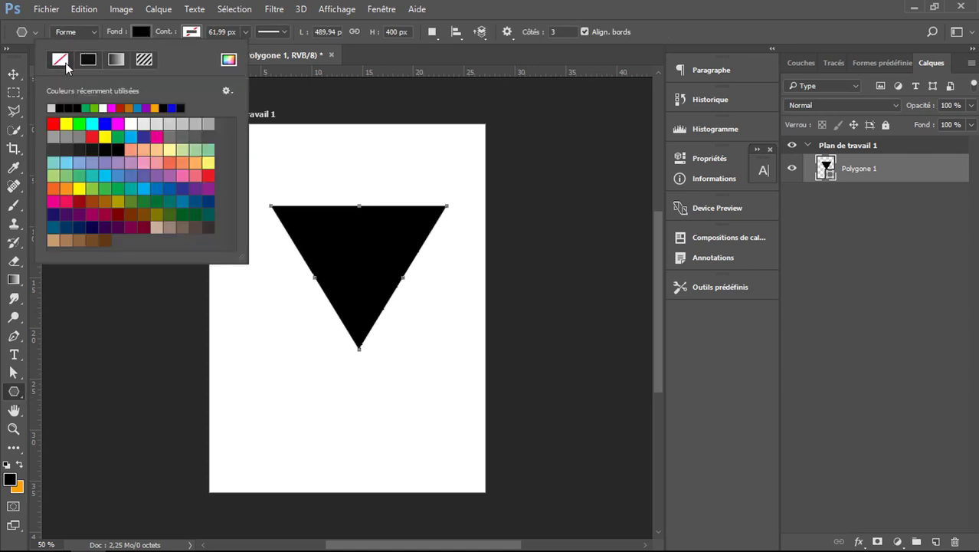
pyautogui.click(59, 59)
pyautogui.click(191, 31)
pyautogui.click(138, 59)
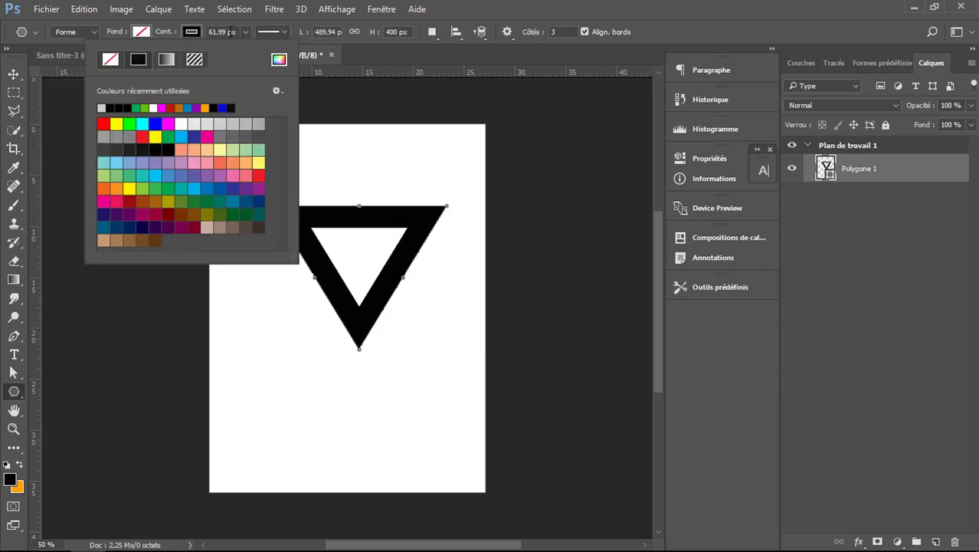
pyautogui.click(243, 31)
pyautogui.moveTo(227, 46); pyautogui.dragTo(224, 47)
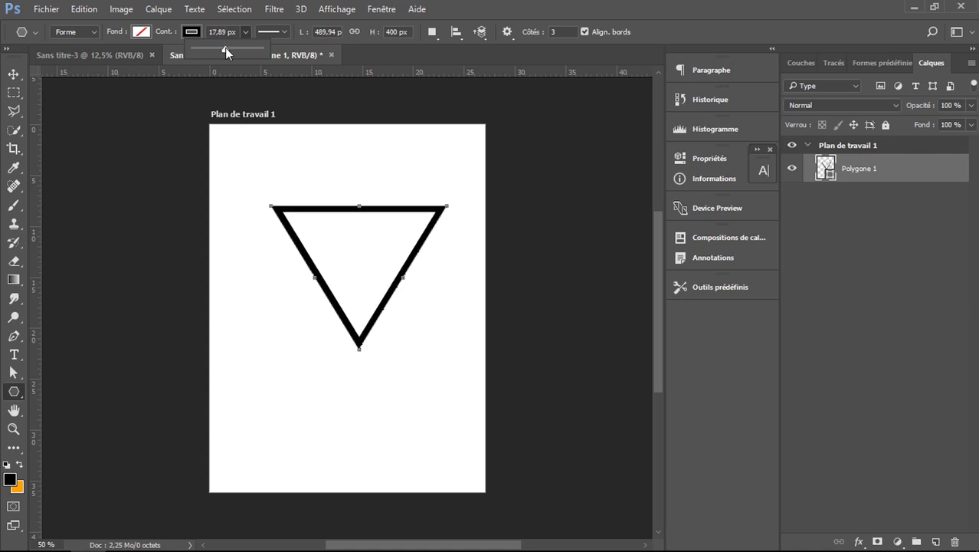
# - Duplicate the triangle as Polygone 1 copie and remove the copy's outline
pyautogui.rightClick(872, 174)
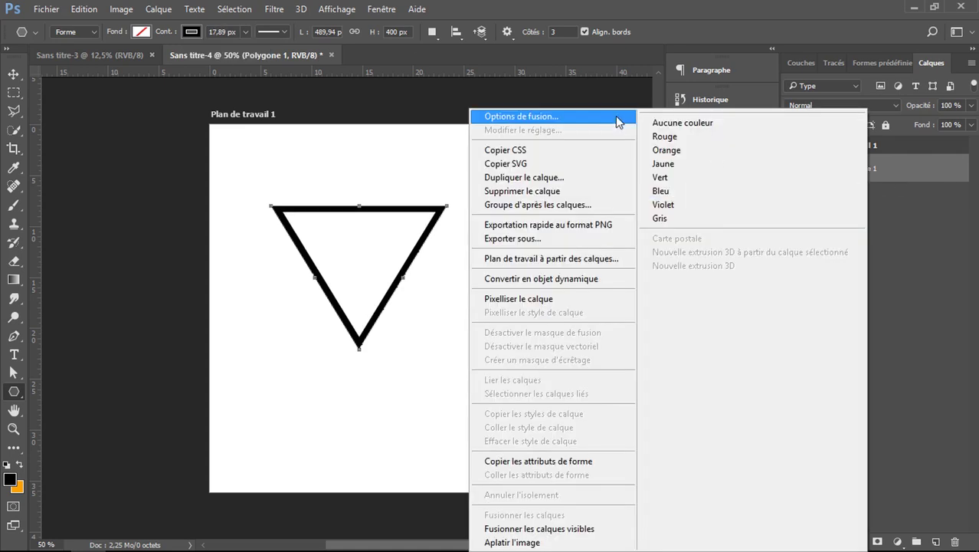
pyautogui.click(572, 174)
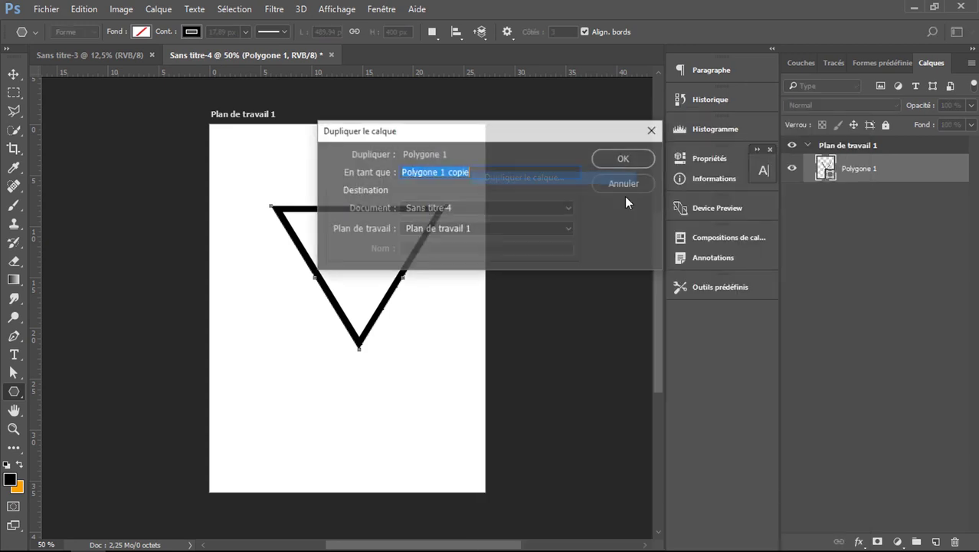
pyautogui.click(622, 156)
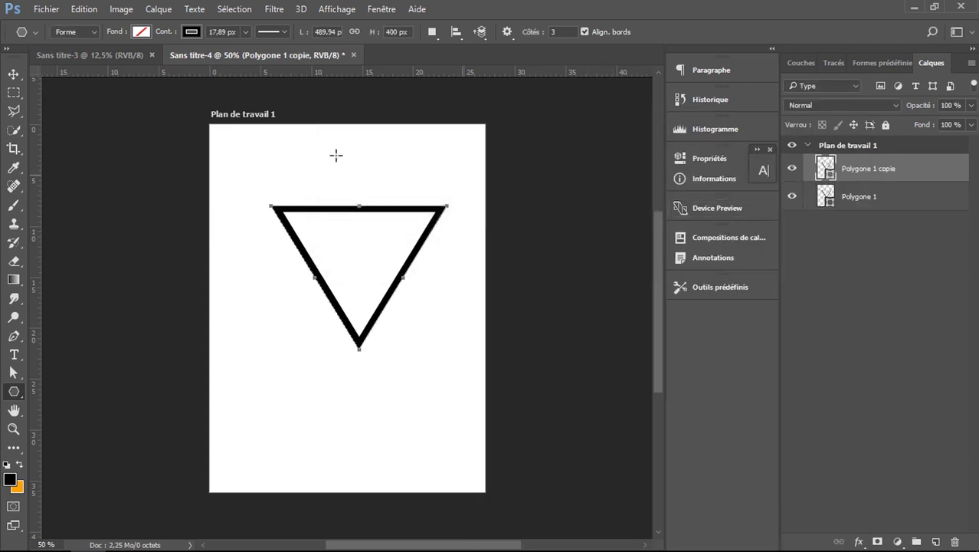
pyautogui.click(195, 31)
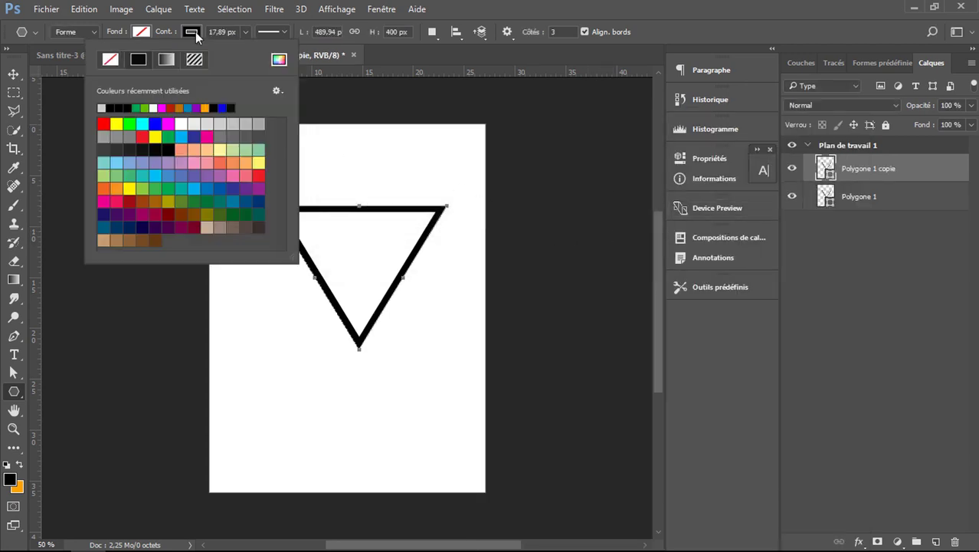
pyautogui.click(111, 59)
# - Fill the copy light grey and move it beneath the outlined triangle
pyautogui.click(142, 31)
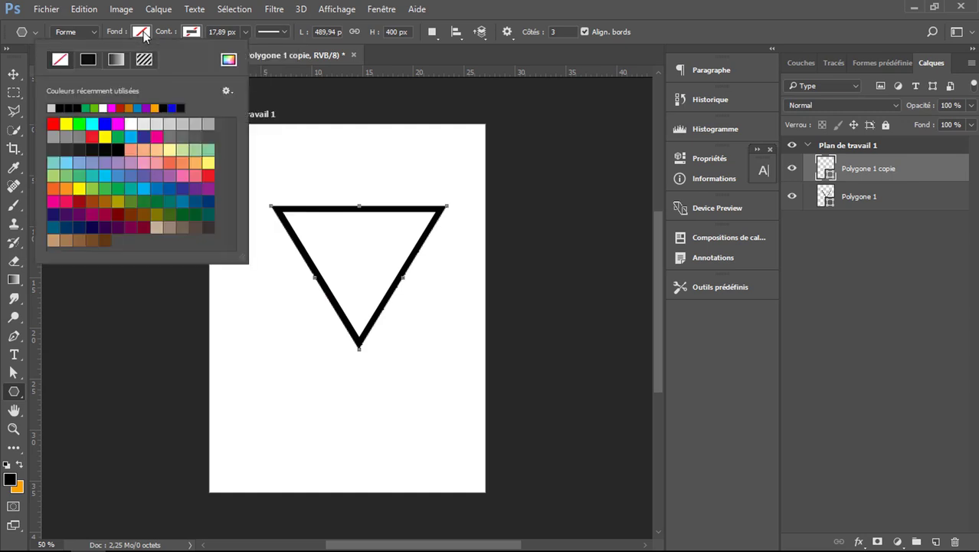
pyautogui.click(156, 124)
pyautogui.click(181, 121)
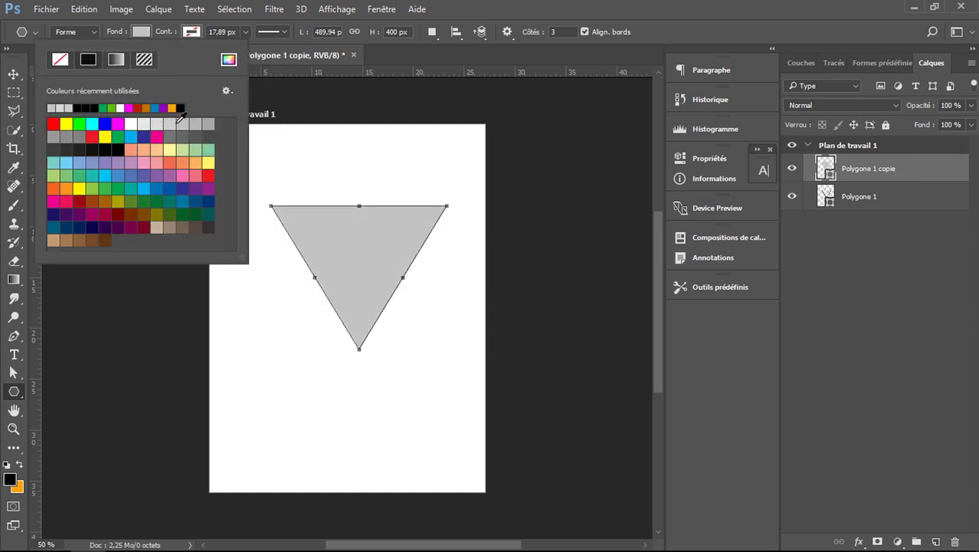
pyautogui.click(157, 121)
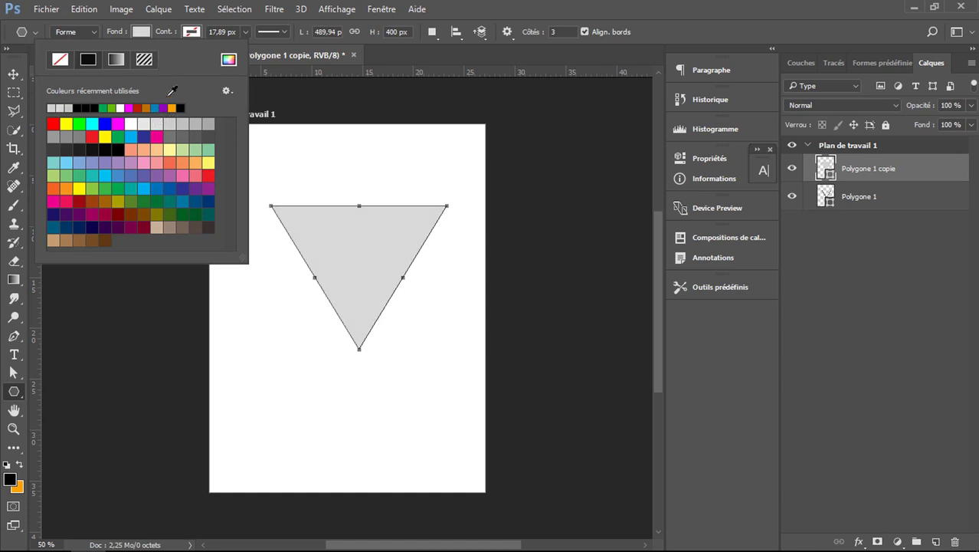
pyautogui.click(142, 33)
pyautogui.moveTo(858, 163); pyautogui.dragTo(854, 212)
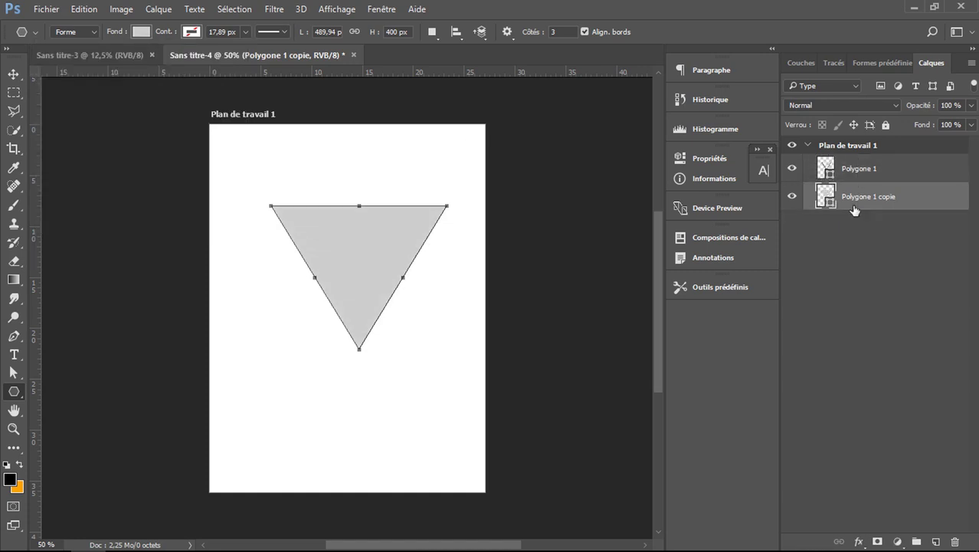
# - Lower the Polygone 1 outline layer's opacity to about 63%
pyautogui.click(13, 73)
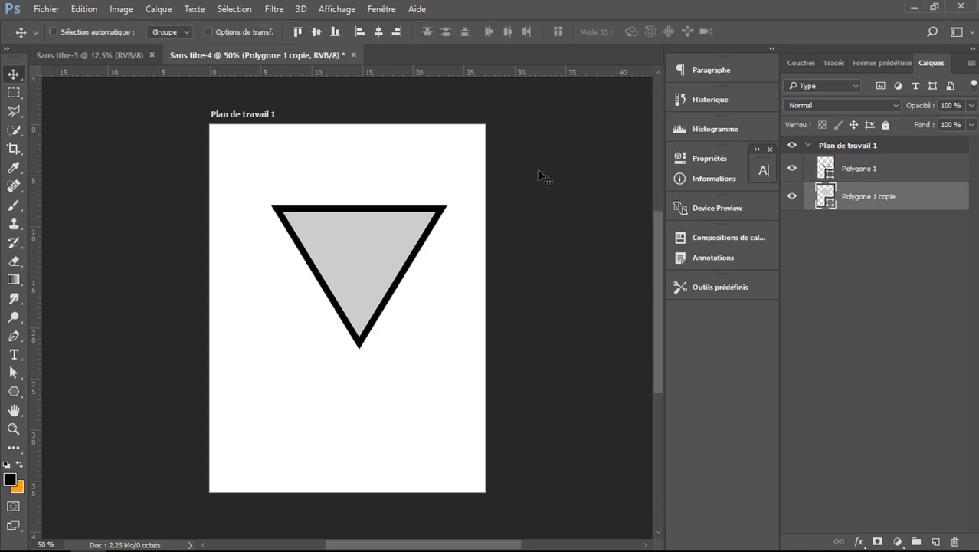
pyautogui.click(857, 170)
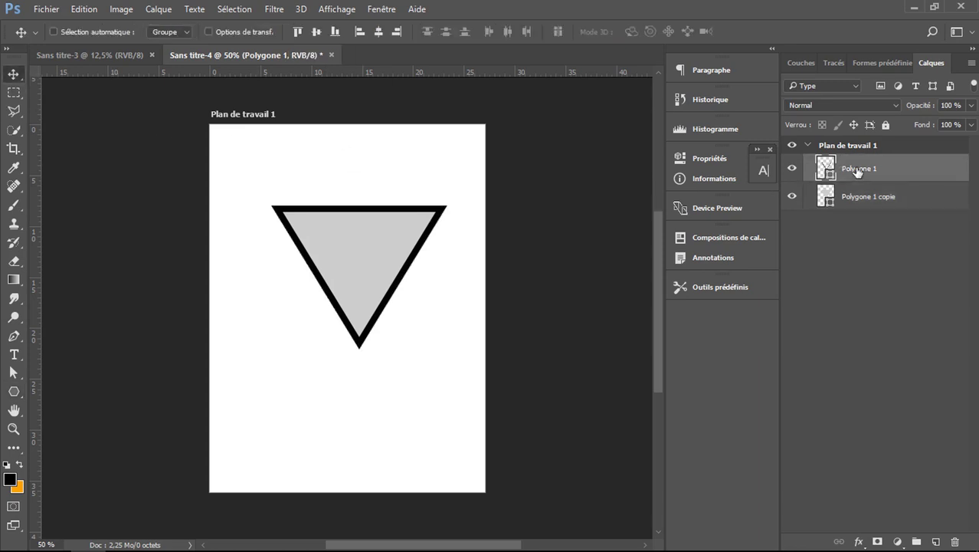
pyautogui.click(859, 201)
pyautogui.click(862, 177)
pyautogui.click(971, 105)
pyautogui.click(934, 121)
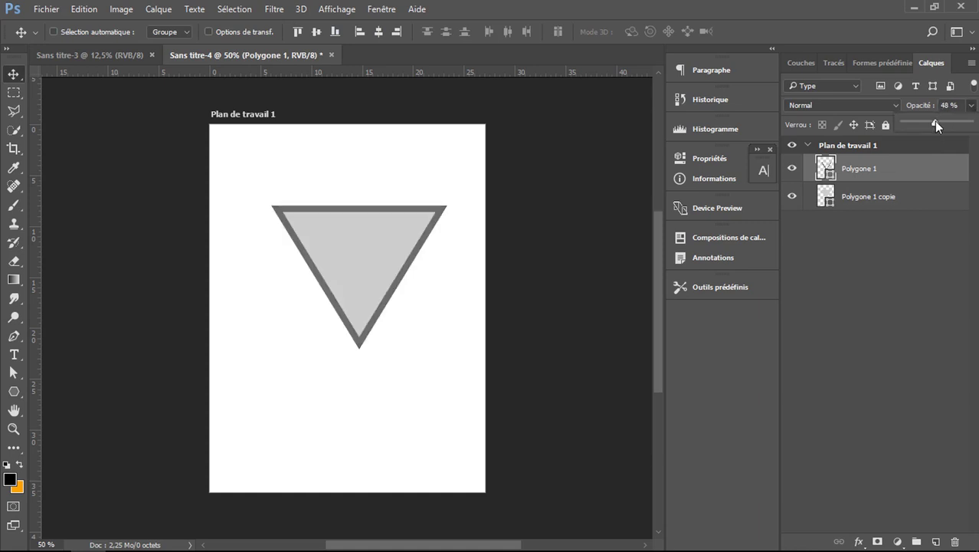
pyautogui.moveTo(934, 121); pyautogui.dragTo(941, 121)
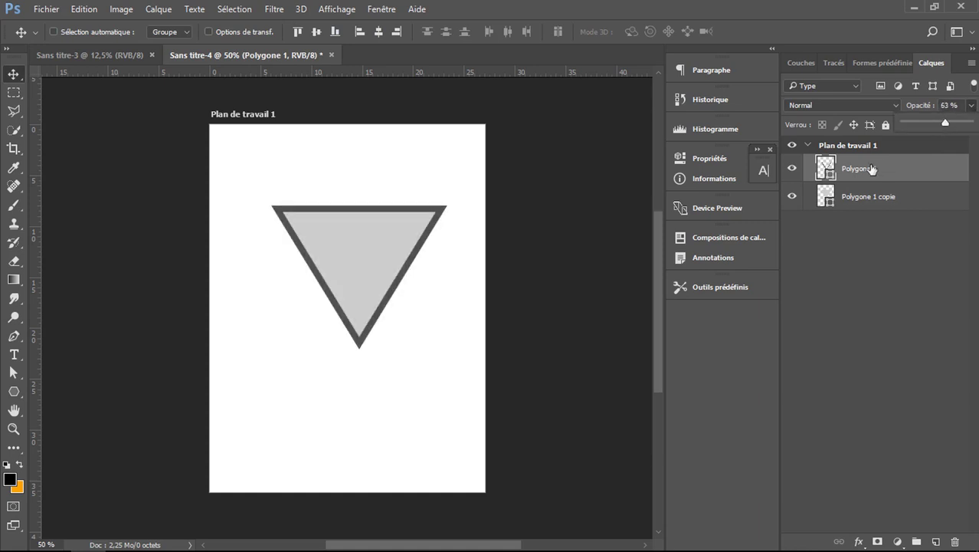
# - Shrink the grey Polygone 1 copie triangle to about 87%
pyautogui.click(855, 200)
pyautogui.hotkey('ctrl', 't')
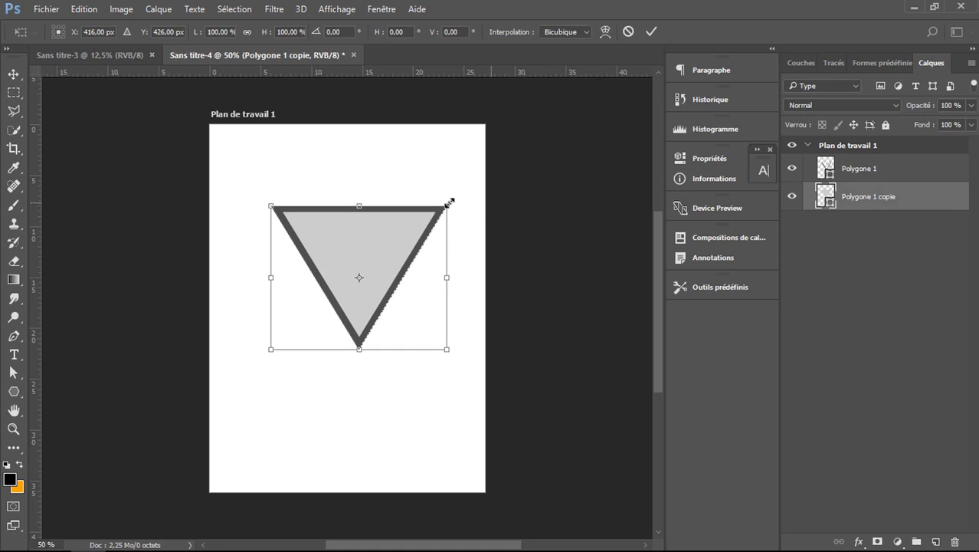
pyautogui.moveTo(449, 201); pyautogui.dragTo(440, 207)
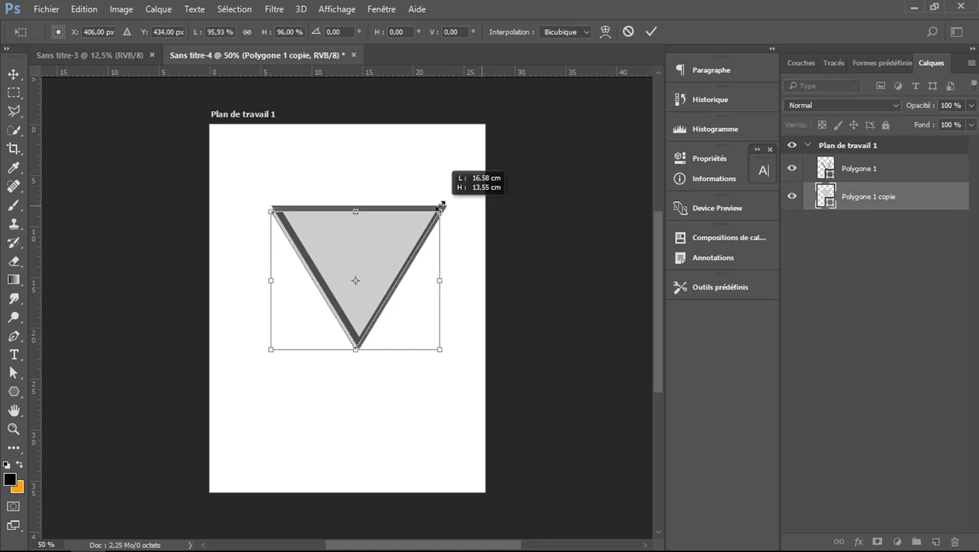
pyautogui.moveTo(268, 351); pyautogui.dragTo(282, 340)
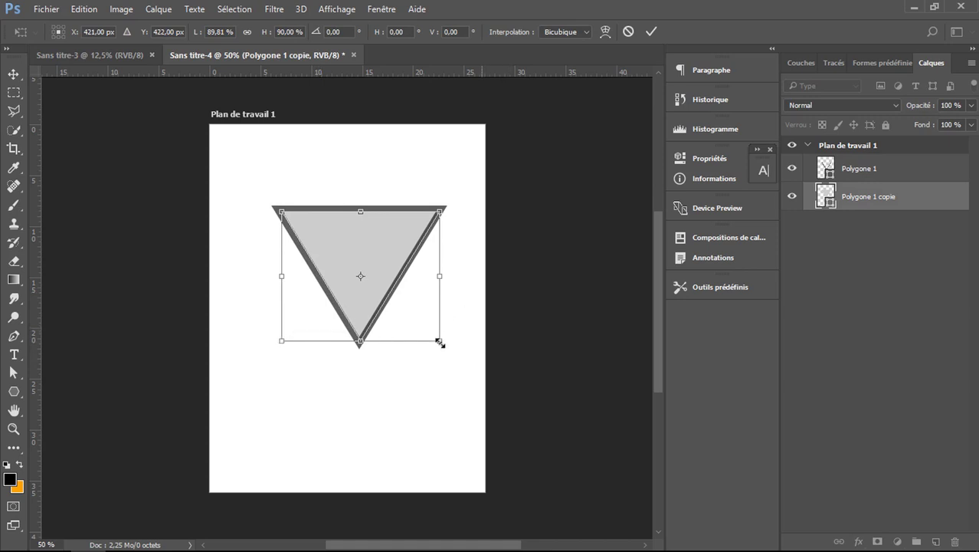
pyautogui.moveTo(440, 341); pyautogui.dragTo(435, 337)
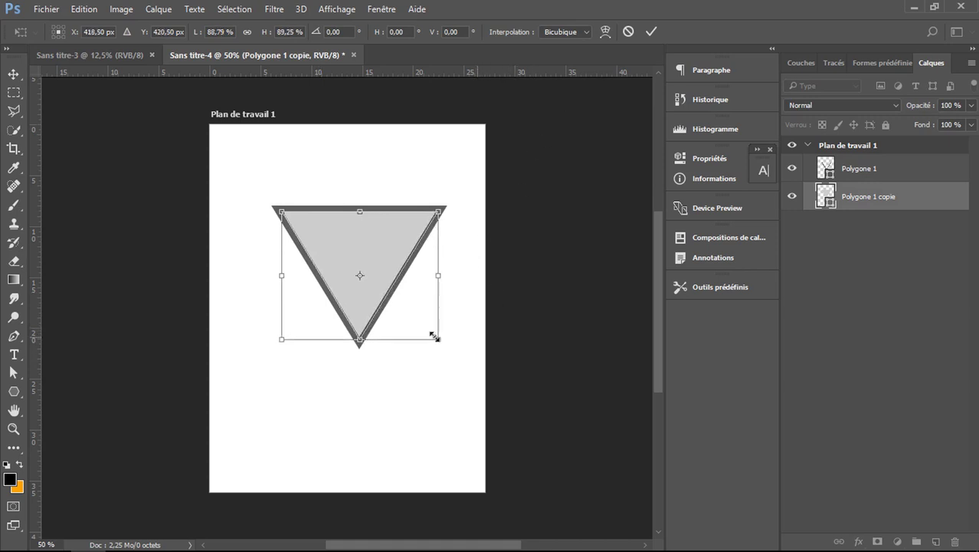
pyautogui.click(650, 32)
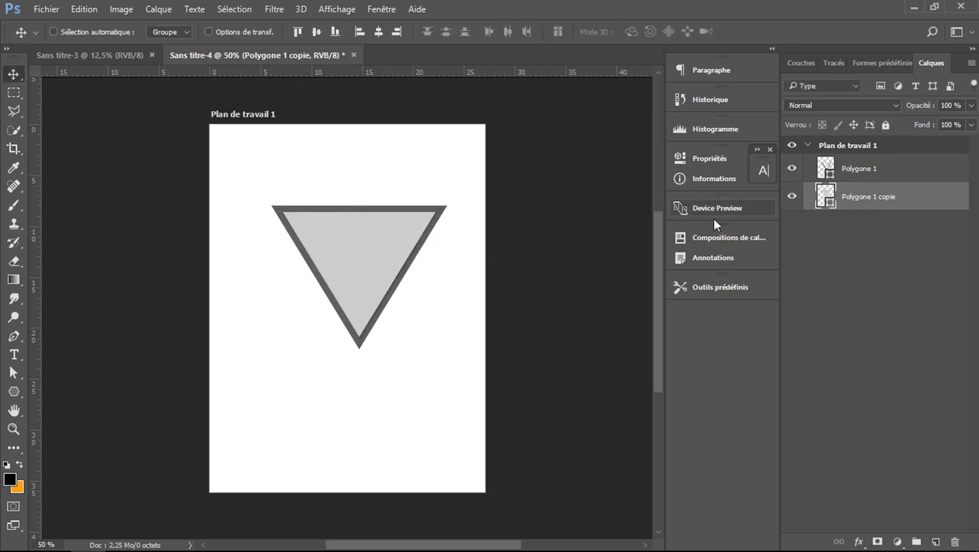
# - Set opacity to 80% on both Polygone 1 and Polygone 1 copie
pyautogui.click(861, 172)
pyautogui.click(972, 106)
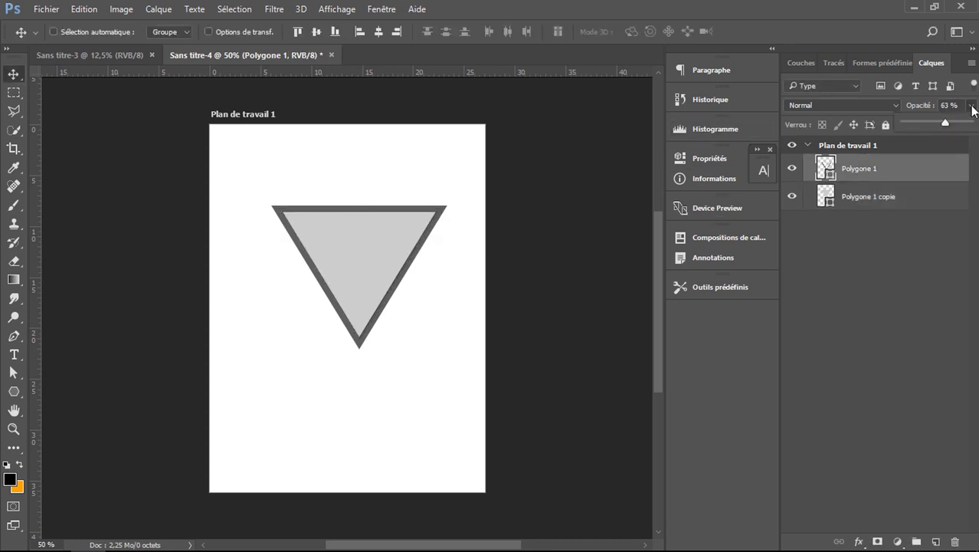
pyautogui.moveTo(941, 122); pyautogui.dragTo(956, 122)
pyautogui.write('80')
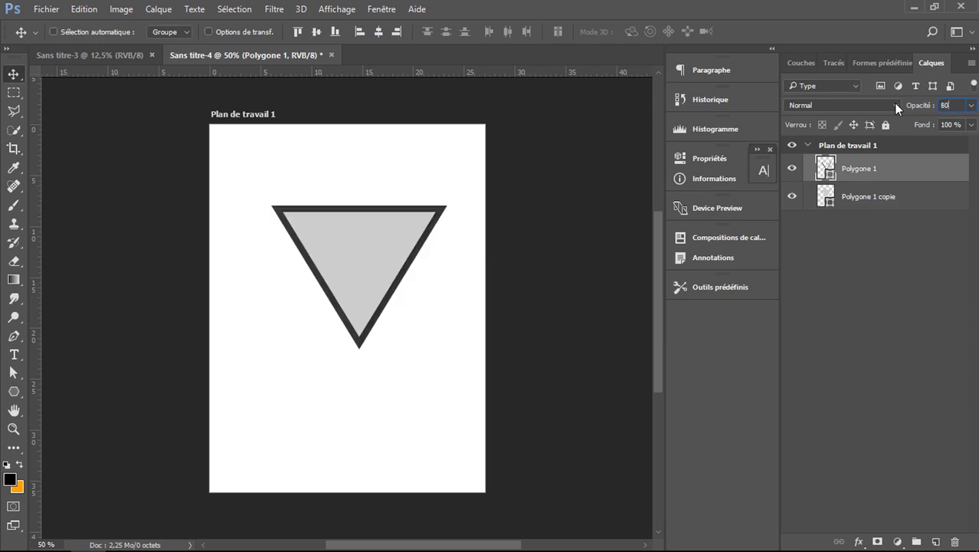
pyautogui.click(885, 198)
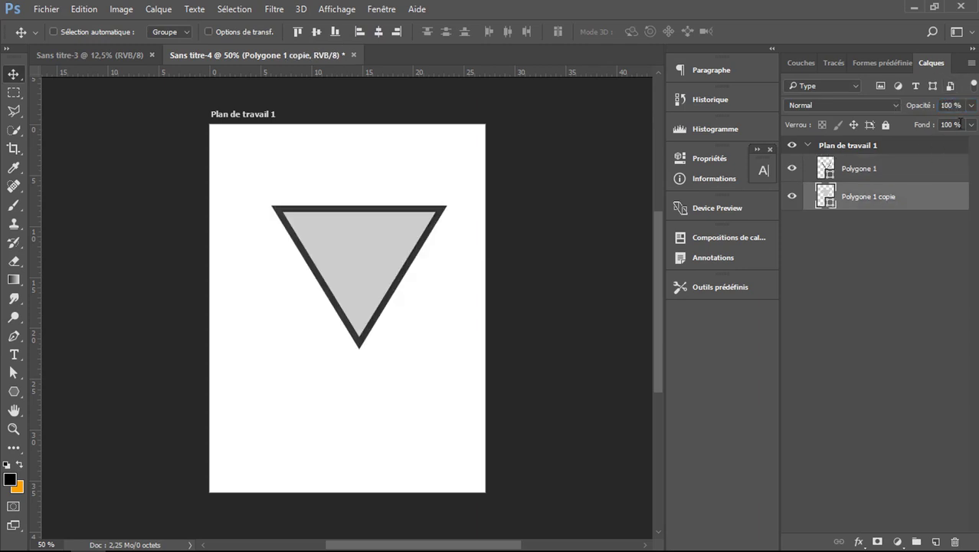
pyautogui.write('8')
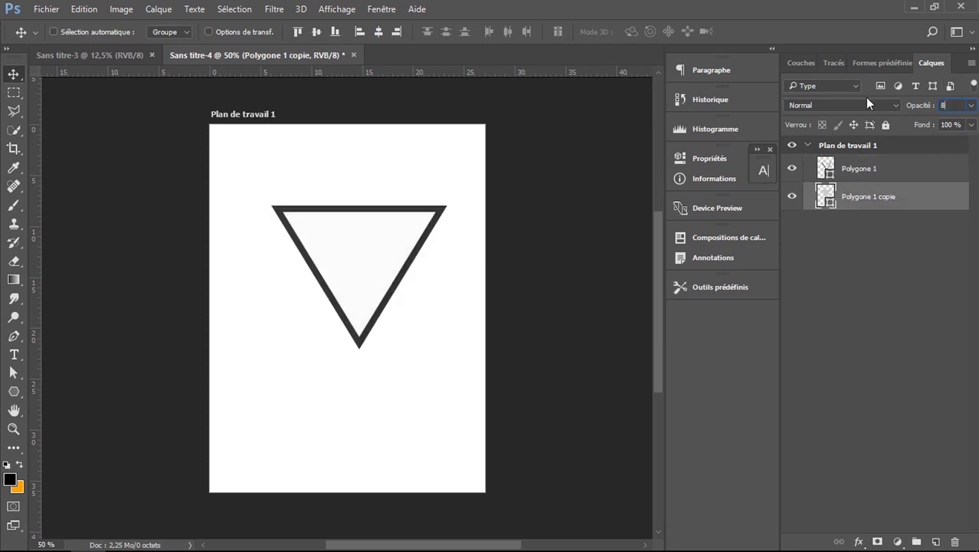
pyautogui.write('0')
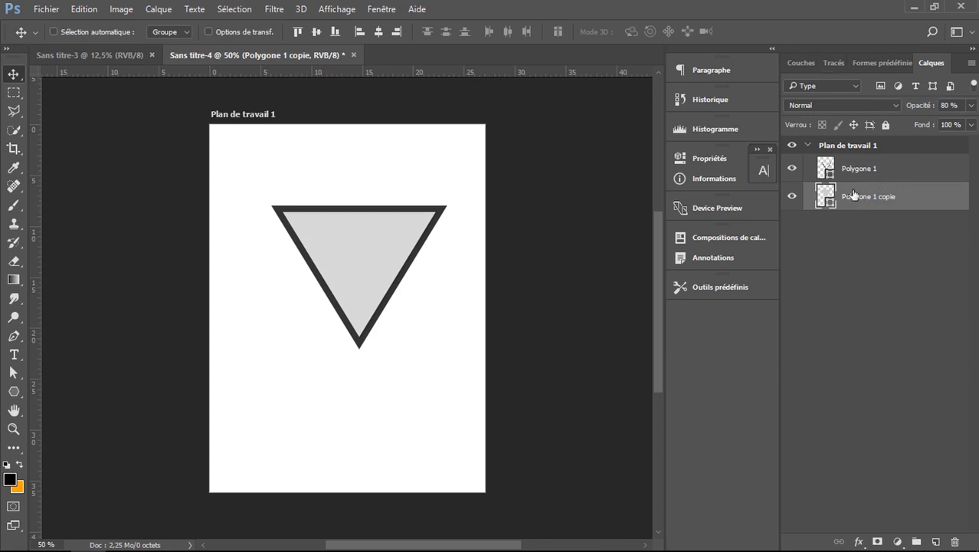
pyautogui.keyDown('shift'); pyautogui.click(855, 170); pyautogui.keyUp('shift')
# - Shift both triangle layers slightly left, nudging twice with the Left arrow
pyautogui.moveTo(360, 270); pyautogui.dragTo(375, 278)
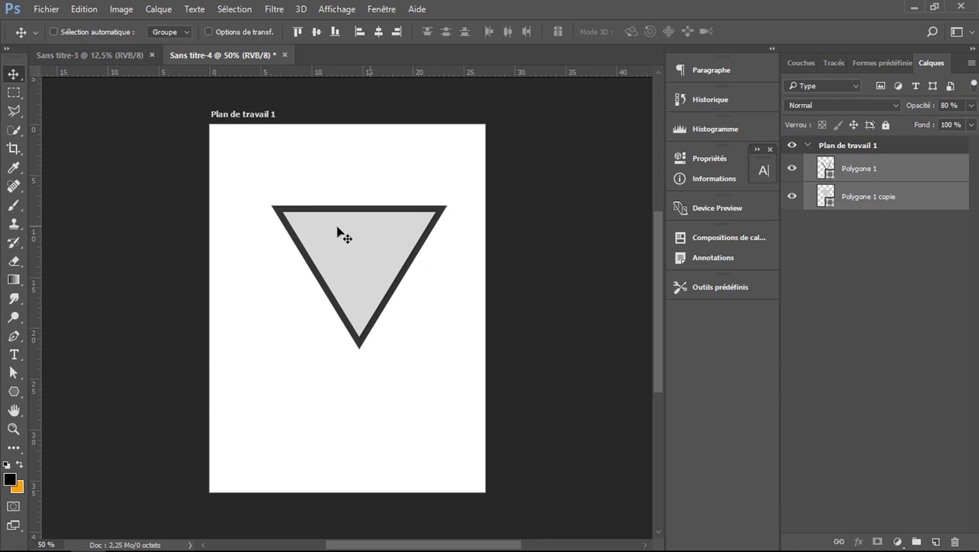
pyautogui.press('Left')
pyautogui.press('Left')
pyautogui.press('Left')
pyautogui.press('Left')
pyautogui.press('Left')
pyautogui.press('Left')
pyautogui.press('Left')
pyautogui.press('Left')
pyautogui.press('Left')
pyautogui.press('Left')
pyautogui.press('Left')
pyautogui.press('Left')
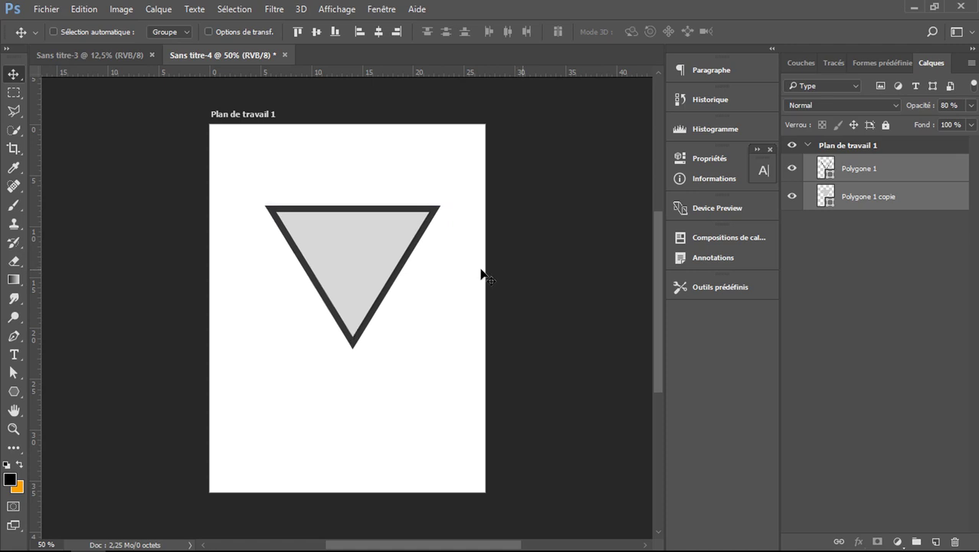
pyautogui.press('Left')
pyautogui.press('Left')
pyautogui.press('Left')
pyautogui.press('Left')
pyautogui.press('Left')
pyautogui.press('Left')
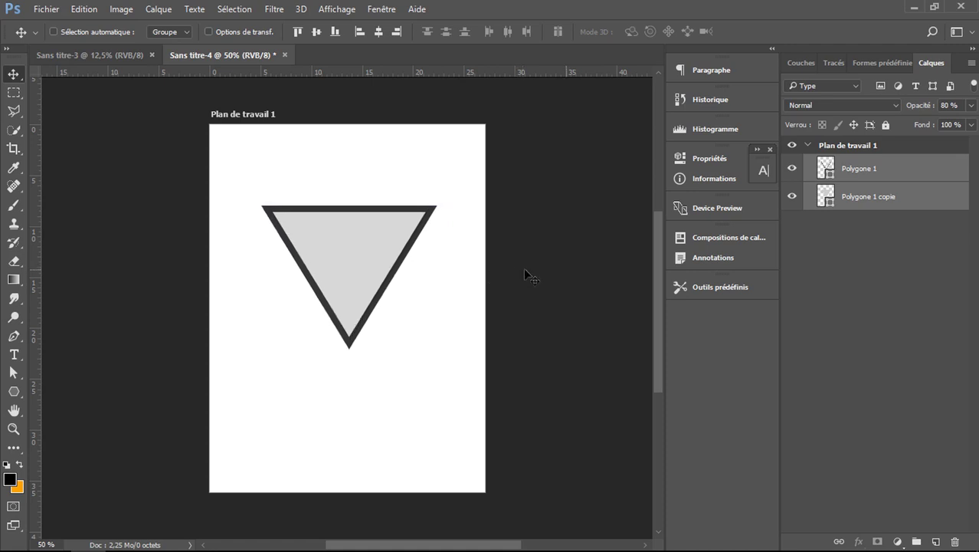
pyautogui.click(933, 540)
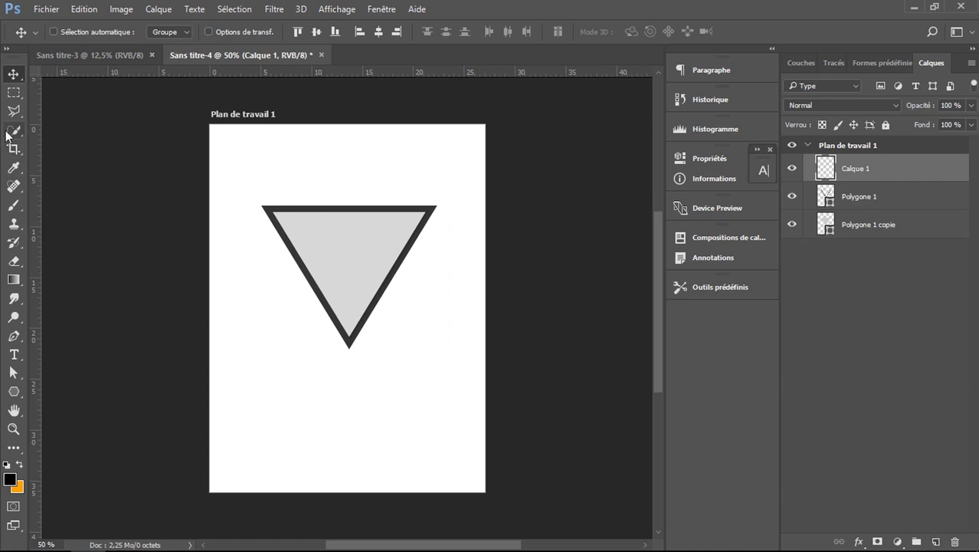
# - Type SMOKE in Earth Orbiter Title inside the triangle's top and centre it
pyautogui.click(14, 354)
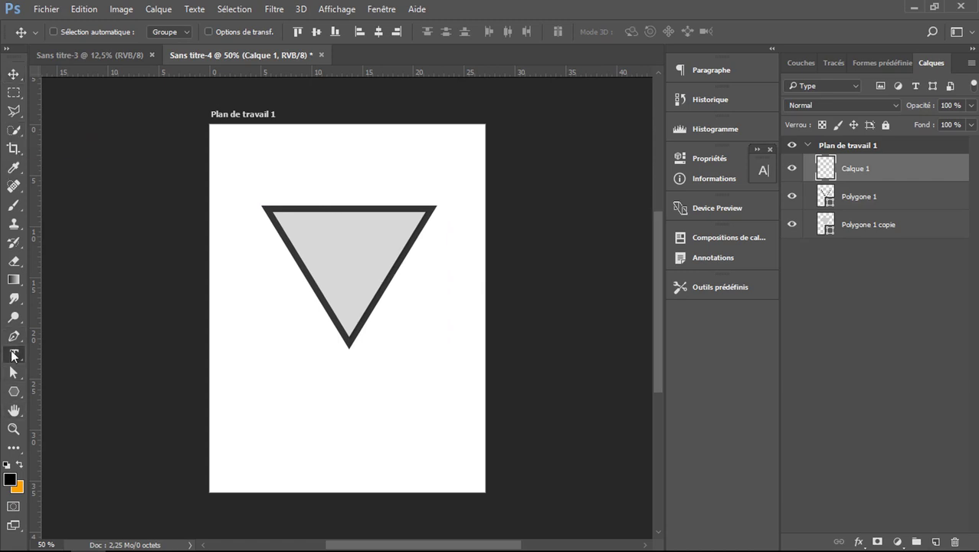
pyautogui.click(320, 246)
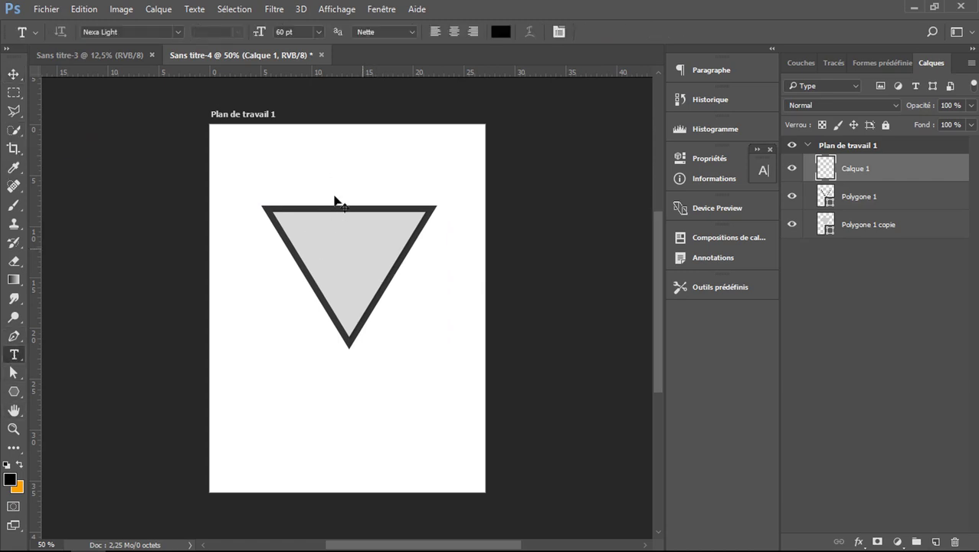
pyautogui.click(176, 32)
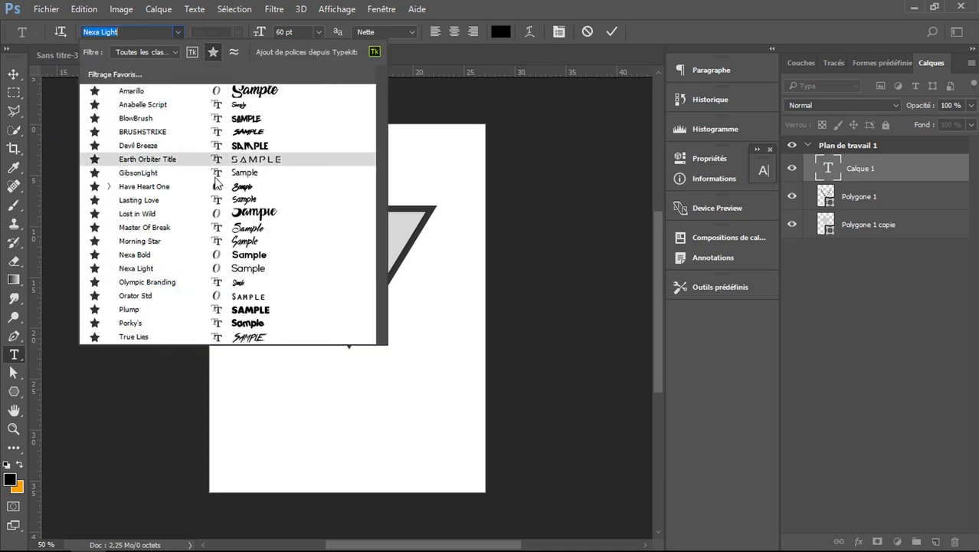
pyautogui.click(277, 157)
pyautogui.write('SMO')
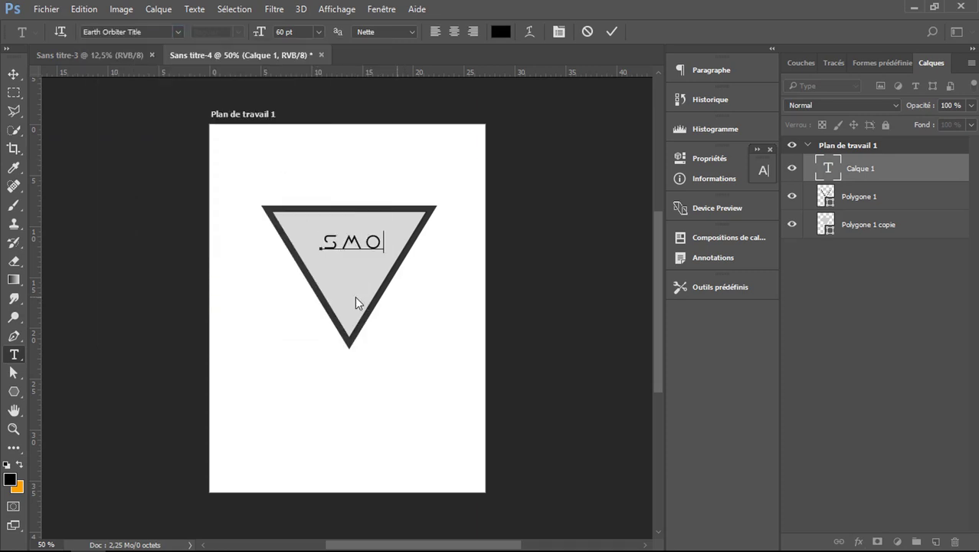
pyautogui.write('KE')
pyautogui.click(612, 32)
pyautogui.press('v')
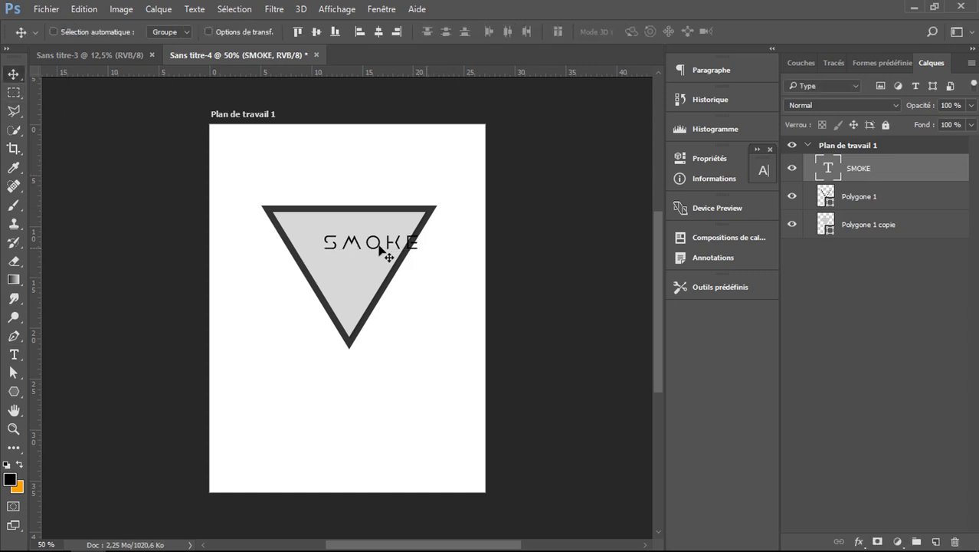
pyautogui.moveTo(379, 249); pyautogui.dragTo(360, 243)
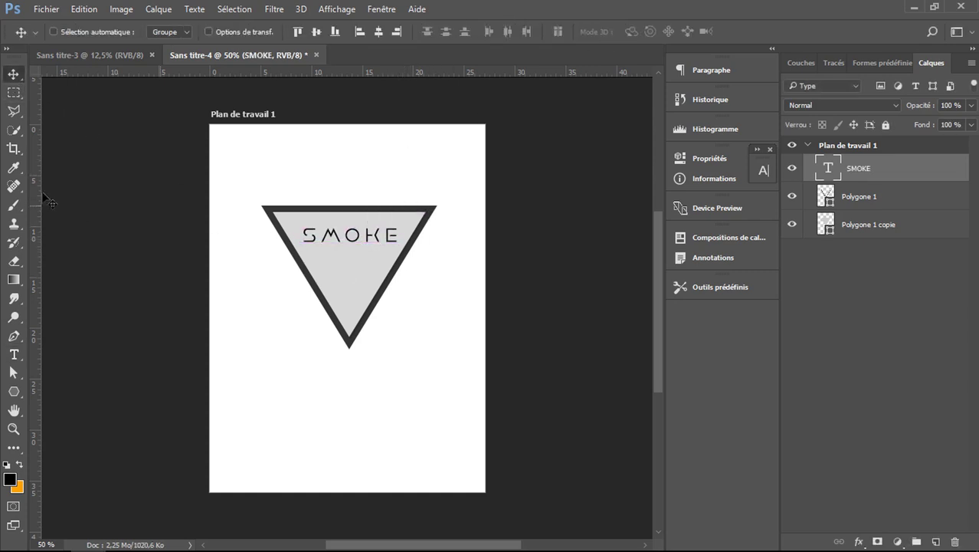
# - Draw a horizontal line under SMOKE and squash it to about 30% height
pyautogui.click(8, 392)
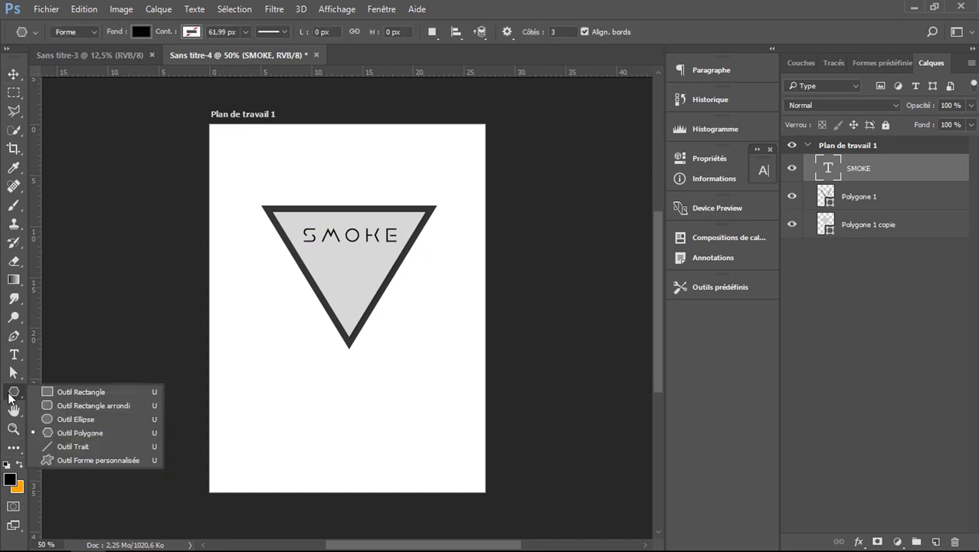
pyautogui.click(51, 442)
pyautogui.moveTo(304, 254); pyautogui.dragTo(394, 255)
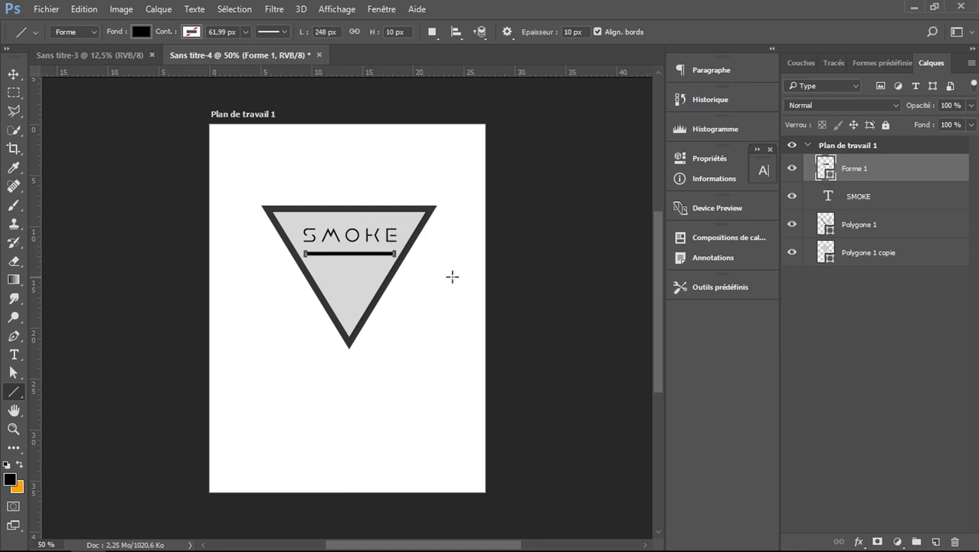
pyautogui.click(13, 73)
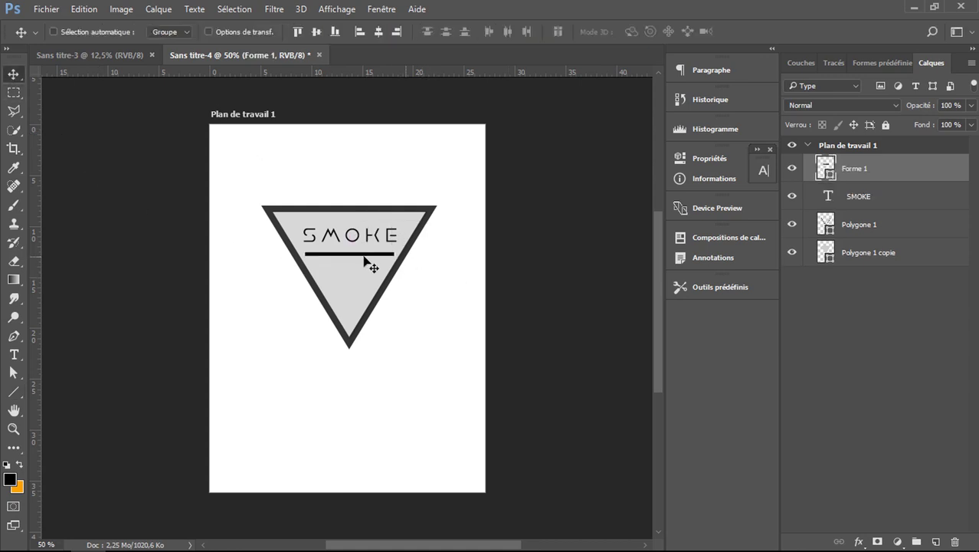
pyautogui.hotkey('ctrl', 't')
pyautogui.scroll(5, 347, 294)
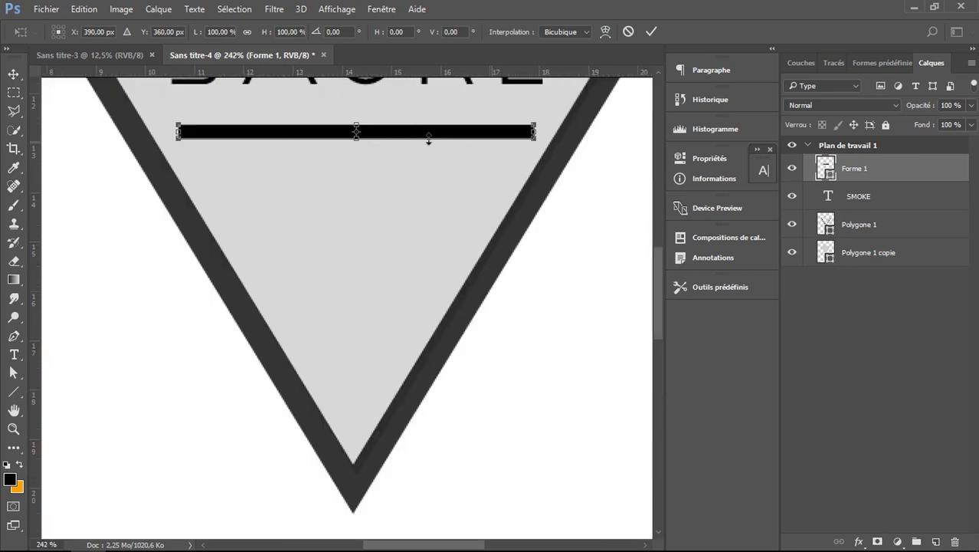
pyautogui.scroll(2, 328, 134)
pyautogui.moveTo(298, 142); pyautogui.dragTo(299, 121)
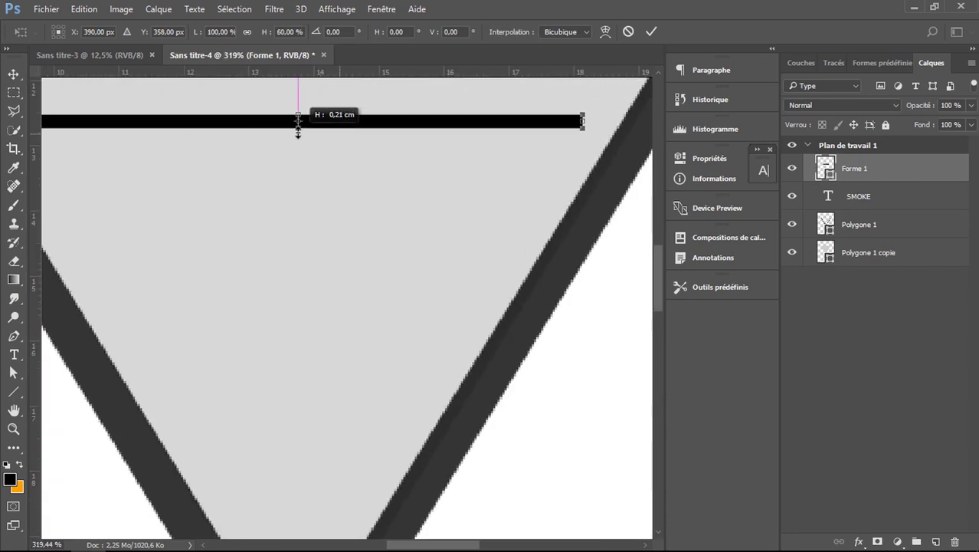
pyautogui.click(651, 32)
pyautogui.scroll(-3, 566, 196)
pyautogui.scroll(-3, 566, 194)
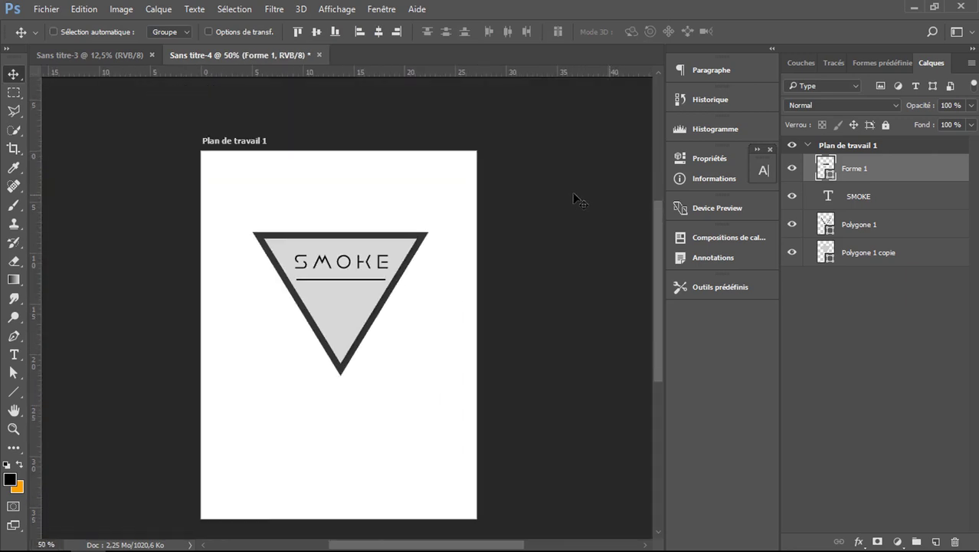
# - Add POSTER below the line, scaled down to 34,65 pt and centred
pyautogui.click(13, 354)
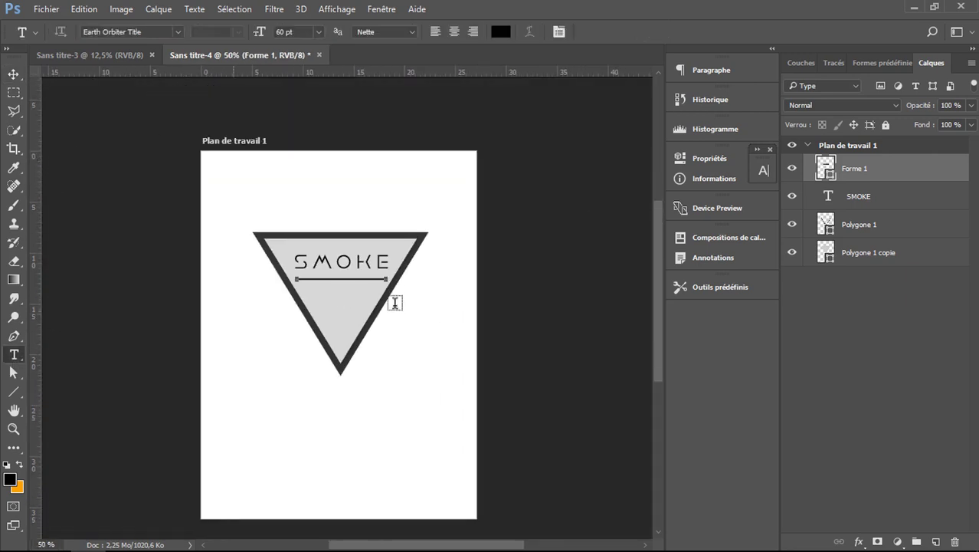
pyautogui.click(317, 305)
pyautogui.write('P')
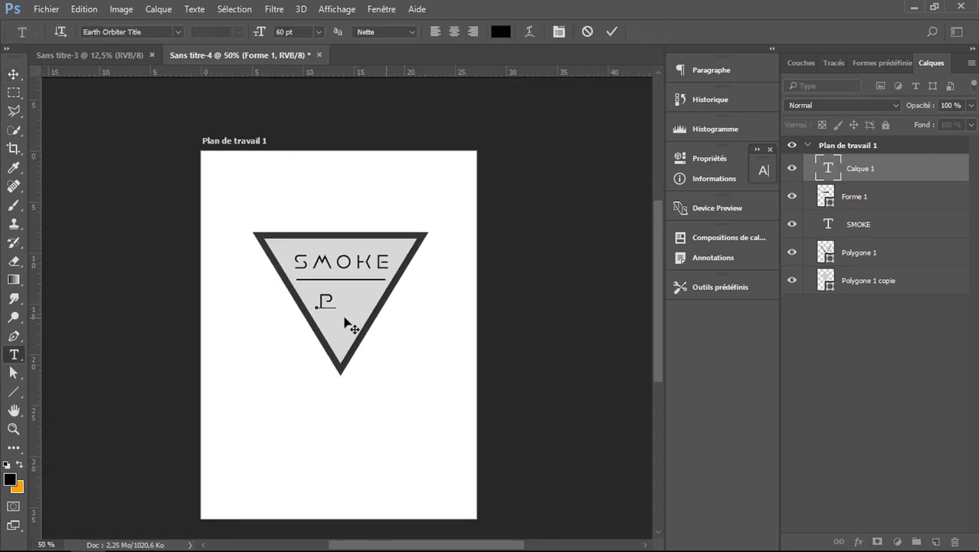
pyautogui.write('oter')
pyautogui.hotkey('ctrl', 't')
pyautogui.moveTo(432, 305); pyautogui.dragTo(383, 299)
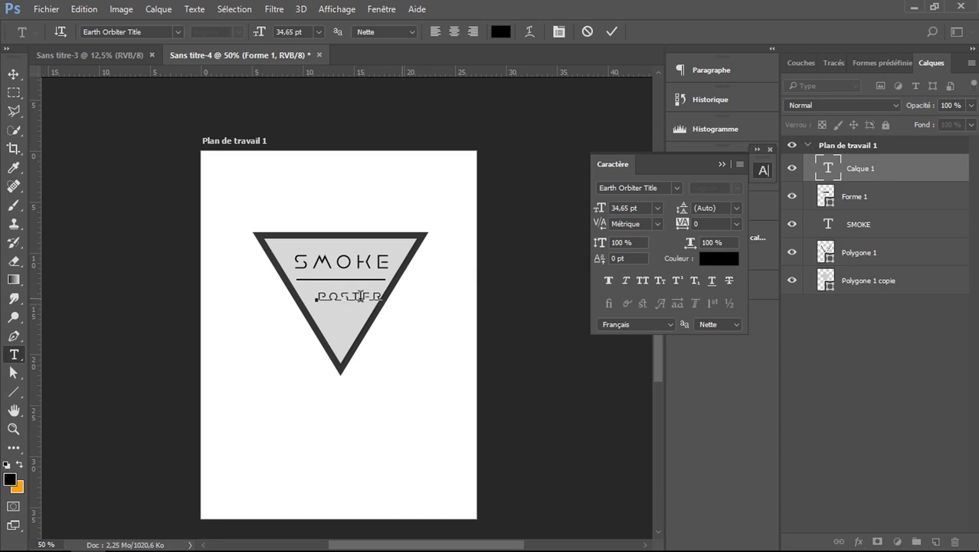
pyautogui.click(13, 75)
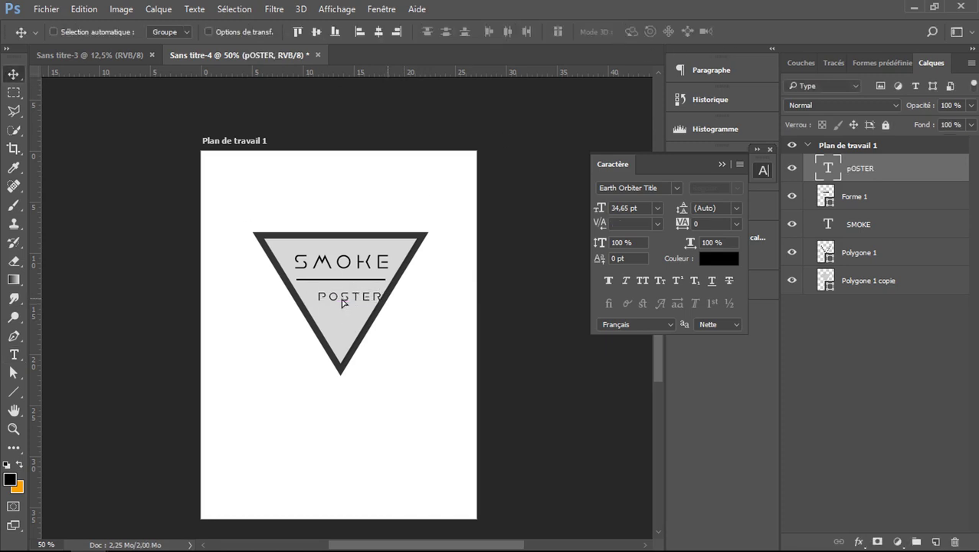
pyautogui.moveTo(346, 296); pyautogui.dragTo(338, 296)
pyautogui.click(770, 149)
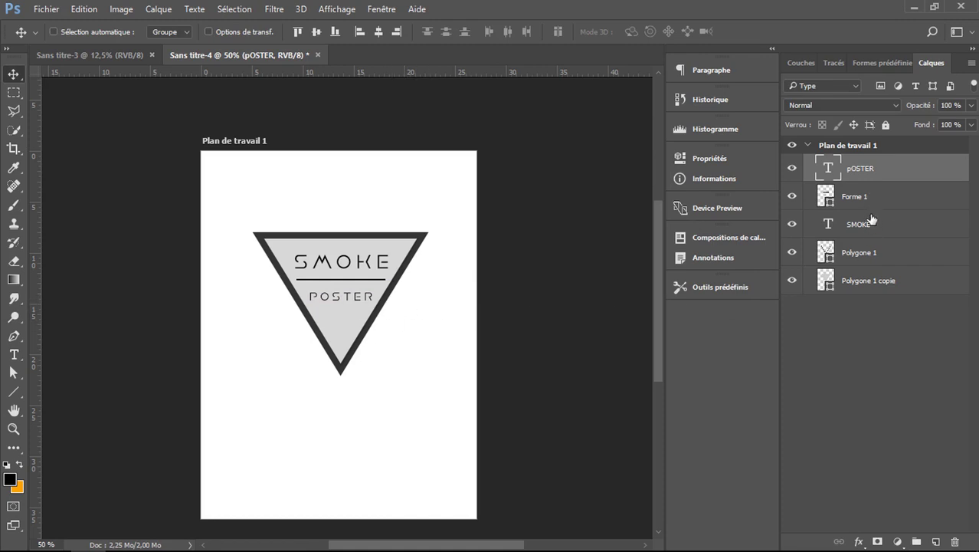
pyautogui.keyDown('shift'); pyautogui.click(869, 288); pyautogui.keyUp('shift')
pyautogui.rightClick(869, 288)
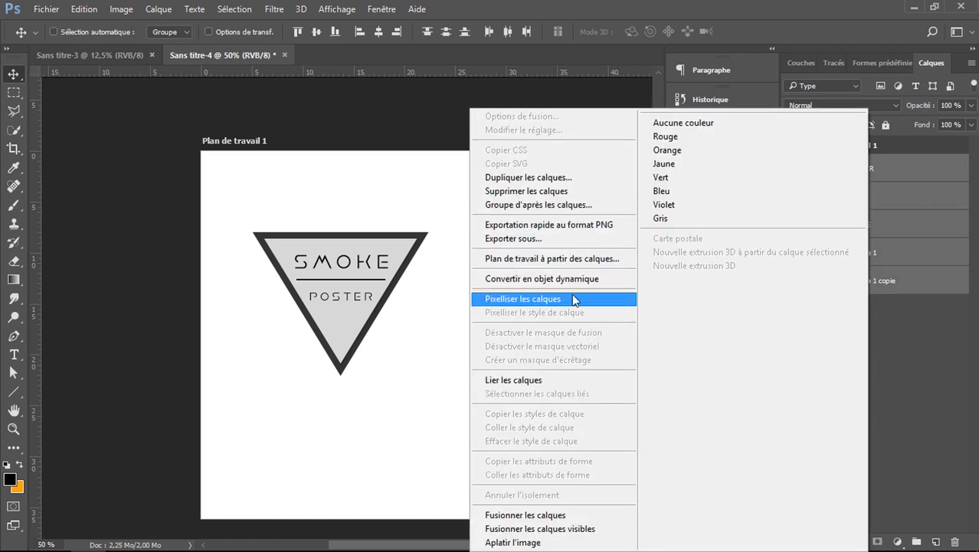
pyautogui.click(884, 331)
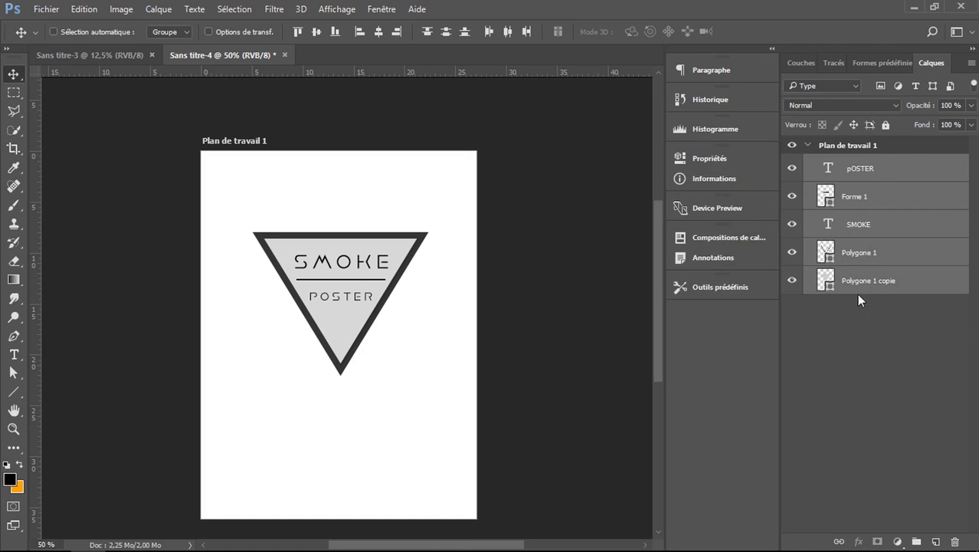
pyautogui.rightClick(865, 235)
pyautogui.click(897, 325)
pyautogui.moveTo(357, 306); pyautogui.dragTo(359, 308)
# - Type the name line in Nexa Light and move it just below the triangle
pyautogui.click(14, 354)
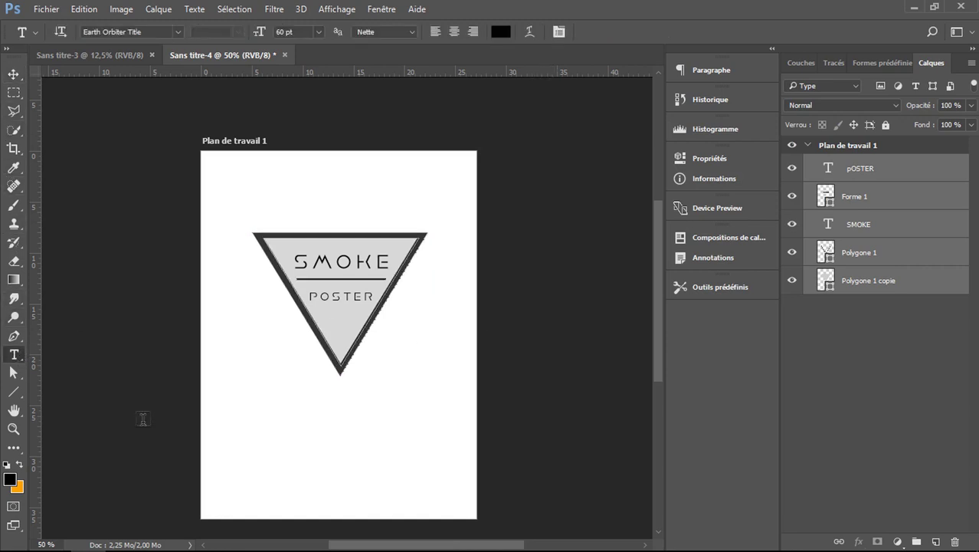
pyautogui.click(260, 448)
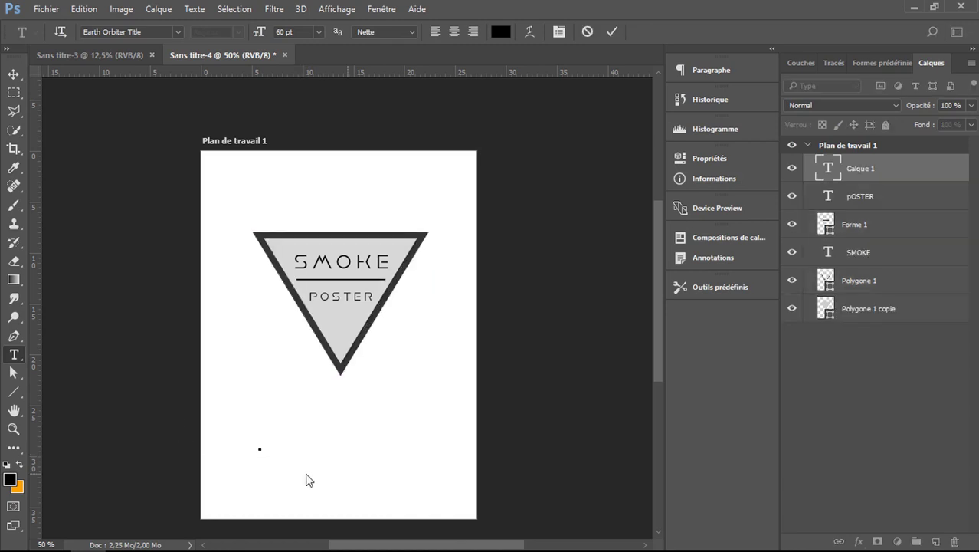
pyautogui.write('YOU')
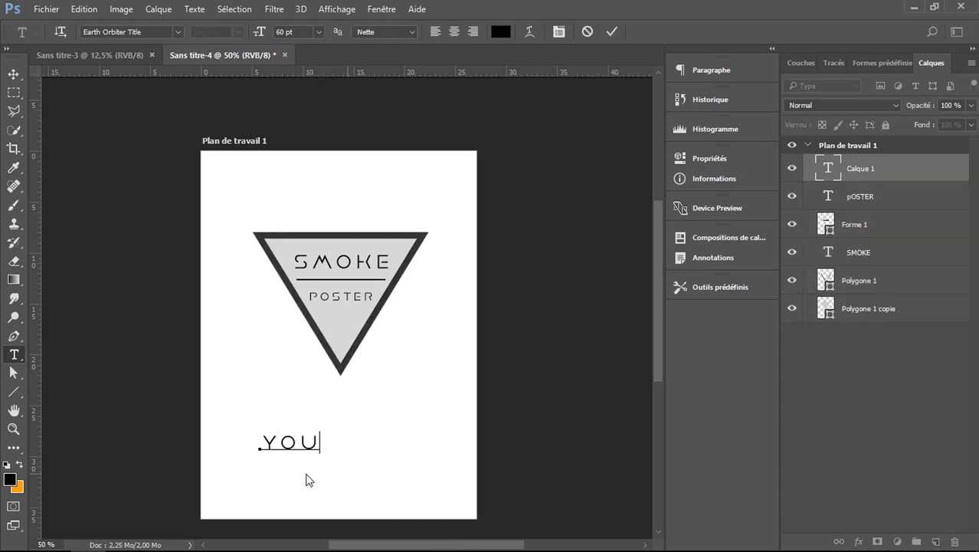
pyautogui.write('R NAM')
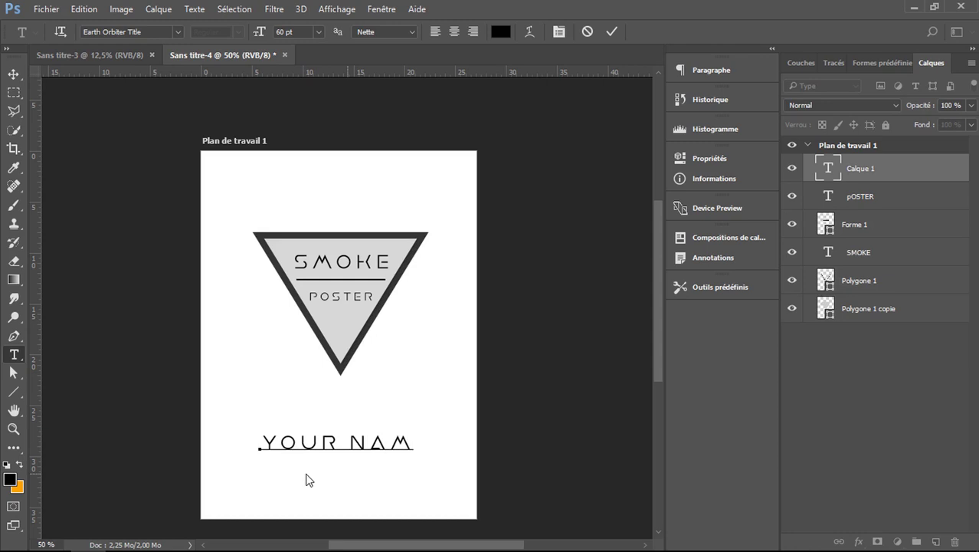
pyautogui.write('E AN')
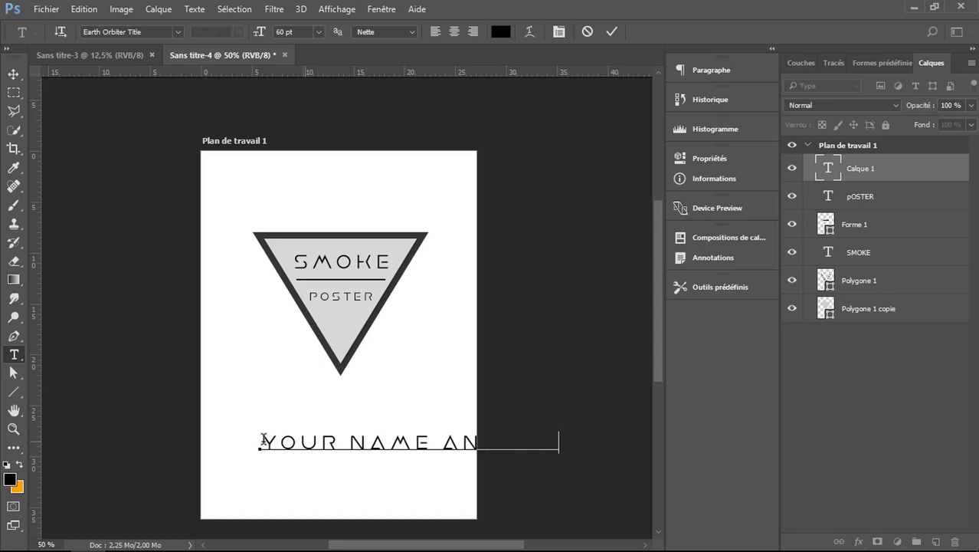
pyautogui.moveTo(261, 441); pyautogui.dragTo(615, 437)
pyautogui.click(177, 32)
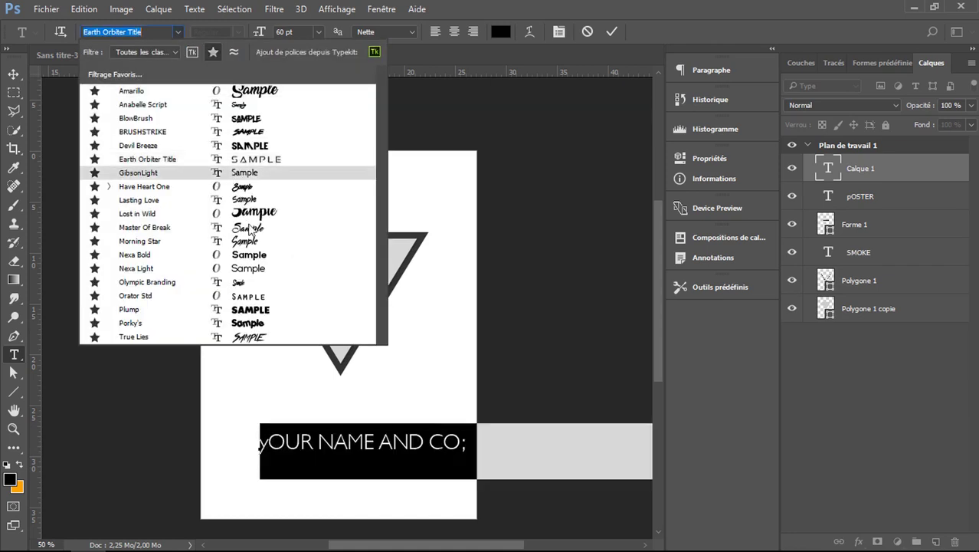
pyautogui.click(265, 267)
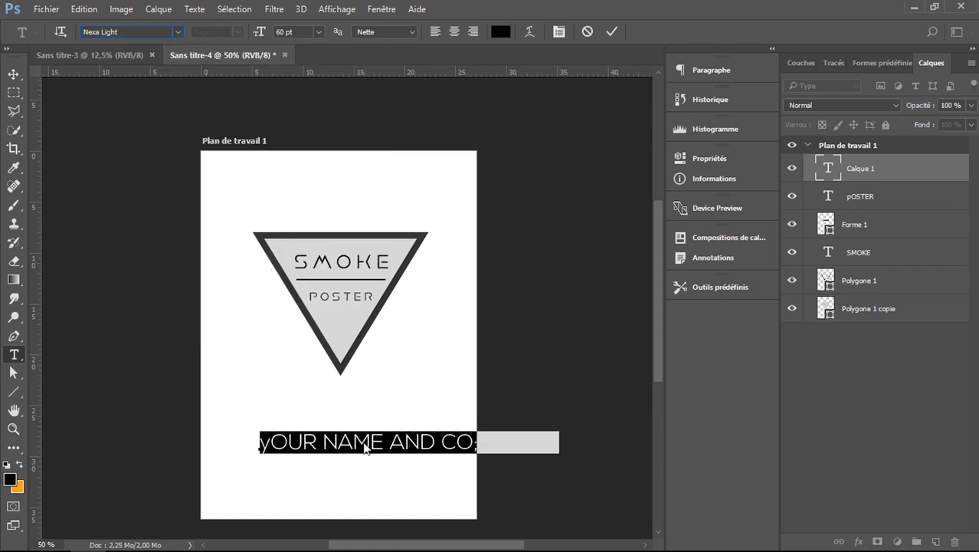
pyautogui.click(13, 74)
pyautogui.moveTo(375, 435); pyautogui.dragTo(338, 405)
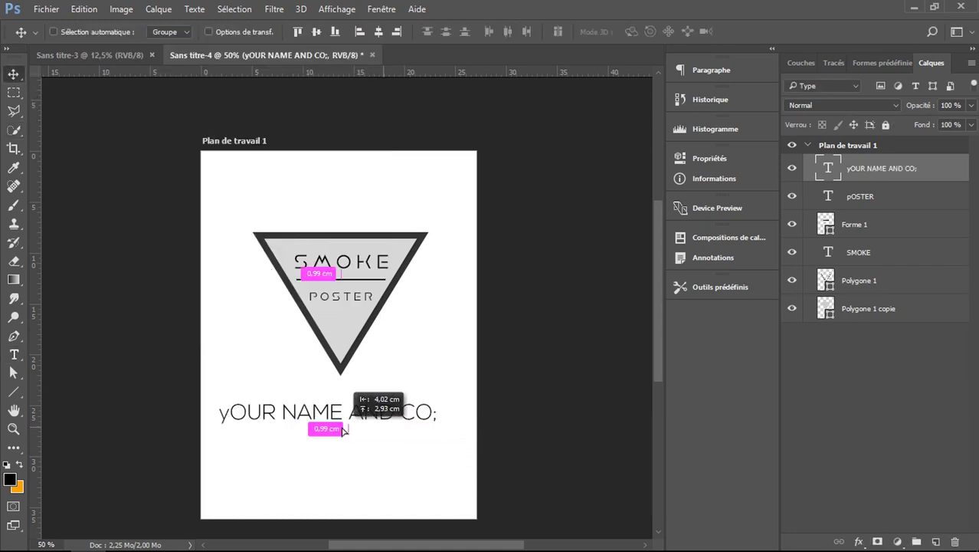
# - Reword the name line to read 'Your NAME Ad CO'
pyautogui.click(13, 354)
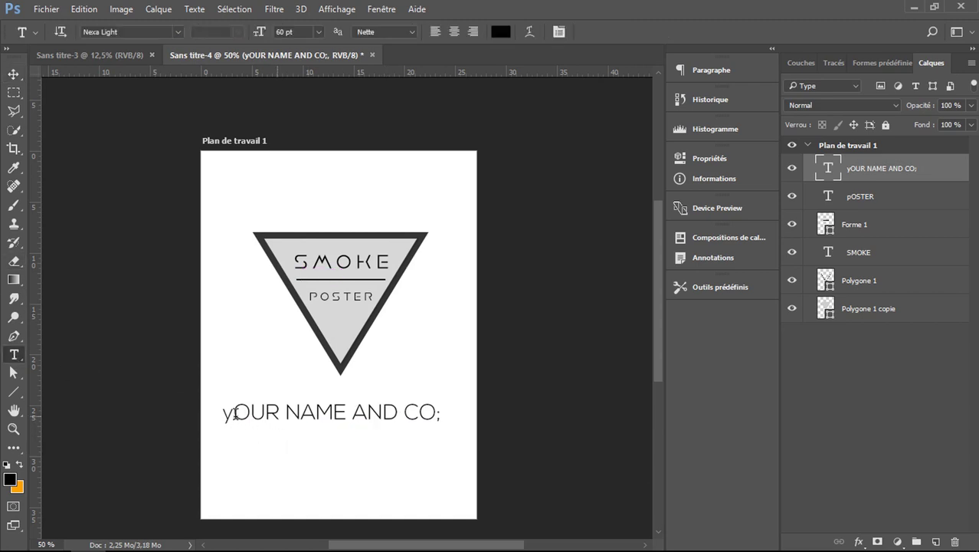
pyautogui.moveTo(234, 414); pyautogui.dragTo(222, 414)
pyautogui.write('Y')
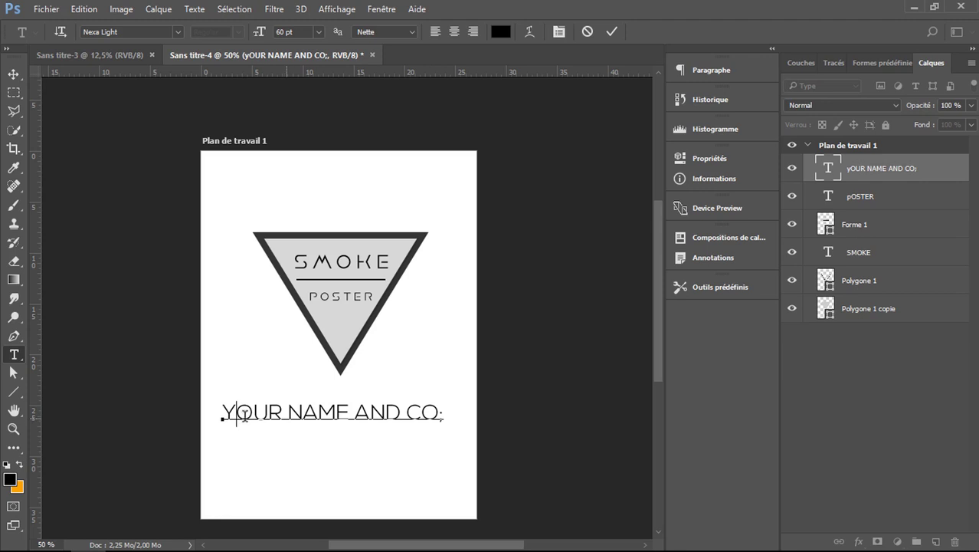
pyautogui.press('Delete')
pyautogui.press('Delete')
pyautogui.press('Delete')
pyautogui.write('our')
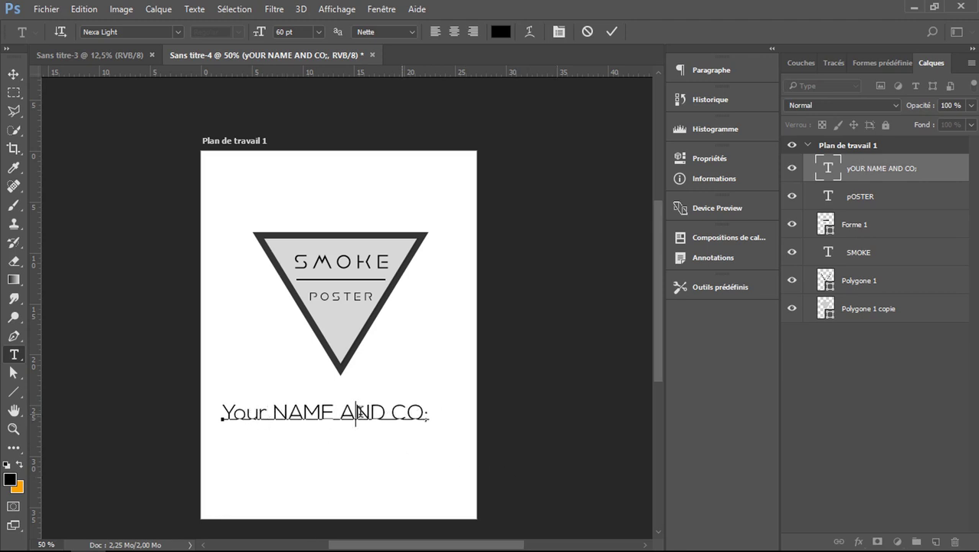
pyautogui.press('Delete')
pyautogui.press('Delete')
pyautogui.press('Delete')
pyautogui.write('d')
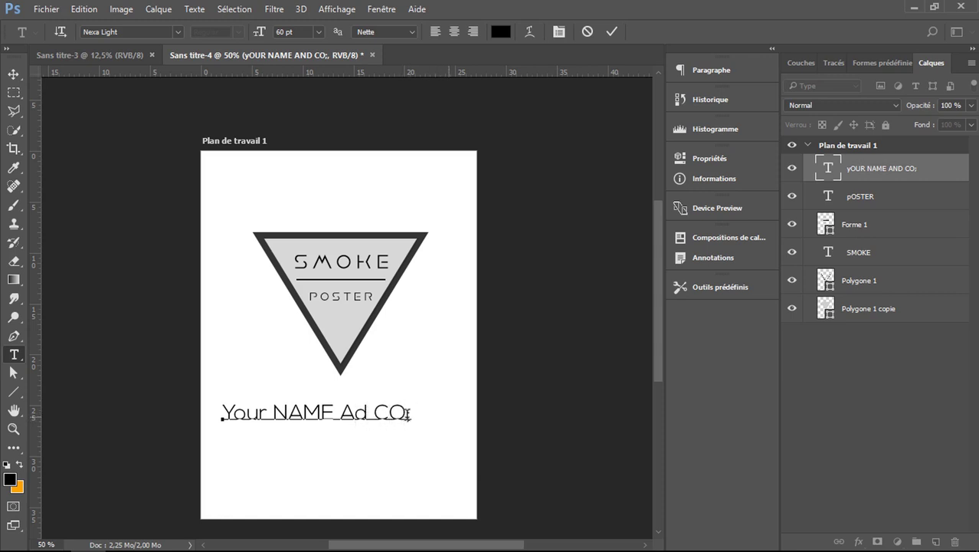
# - Switch CO. and NAME to Nexa Bold, then shift the line right to centre it
pyautogui.moveTo(411, 409)
pyautogui.mouseDown()
pyautogui.moveTo(262, 388)
pyautogui.moveTo(365, 424)
pyautogui.mouseUp()
pyautogui.click(176, 32)
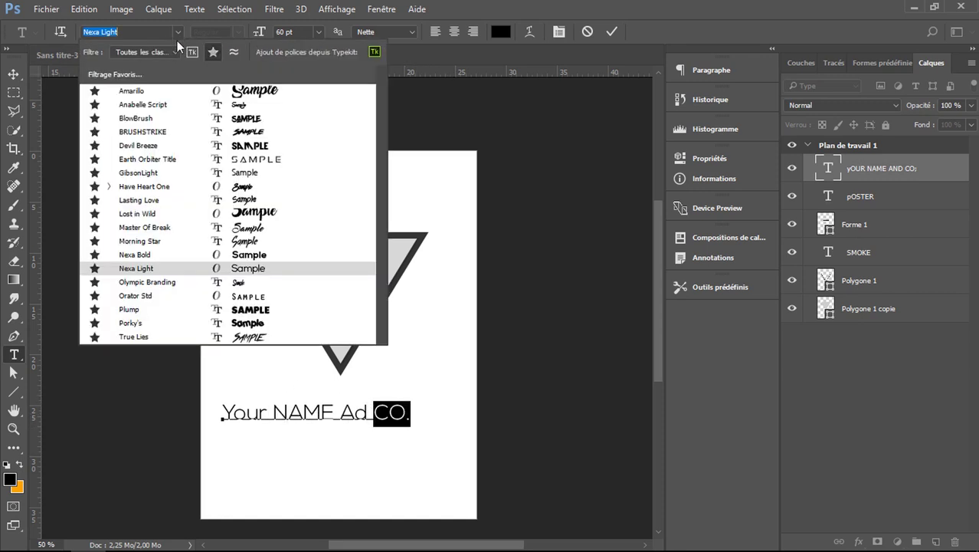
pyautogui.click(252, 254)
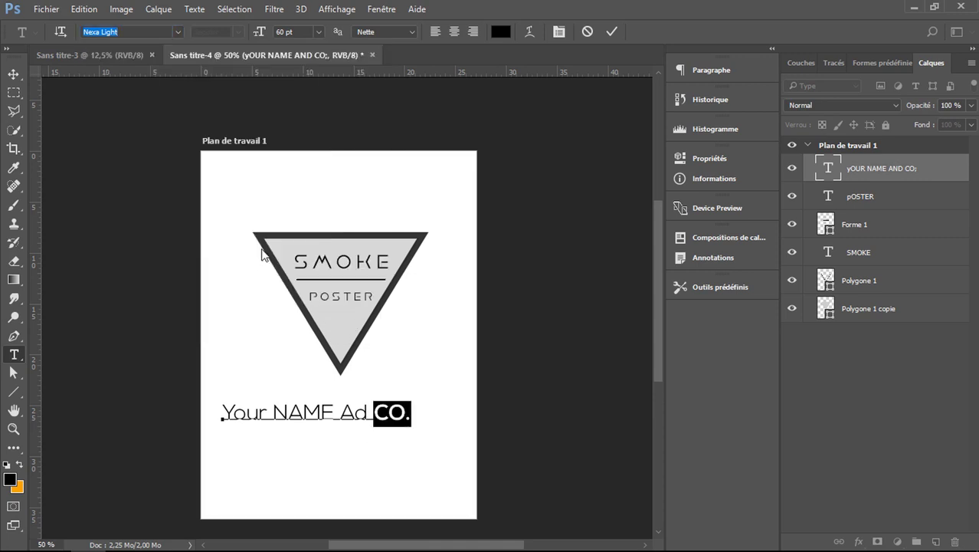
pyautogui.click(612, 31)
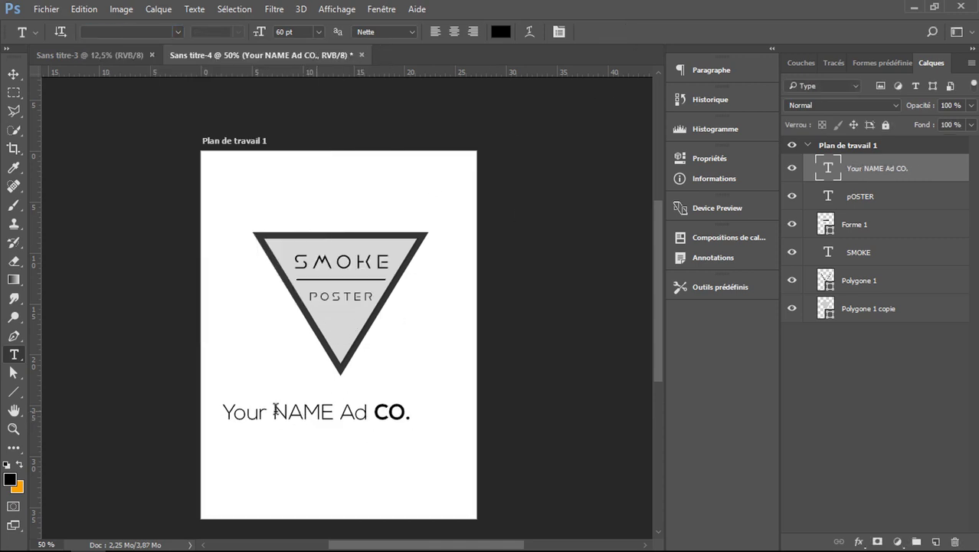
pyautogui.moveTo(274, 412); pyautogui.dragTo(334, 412)
pyautogui.click(177, 31)
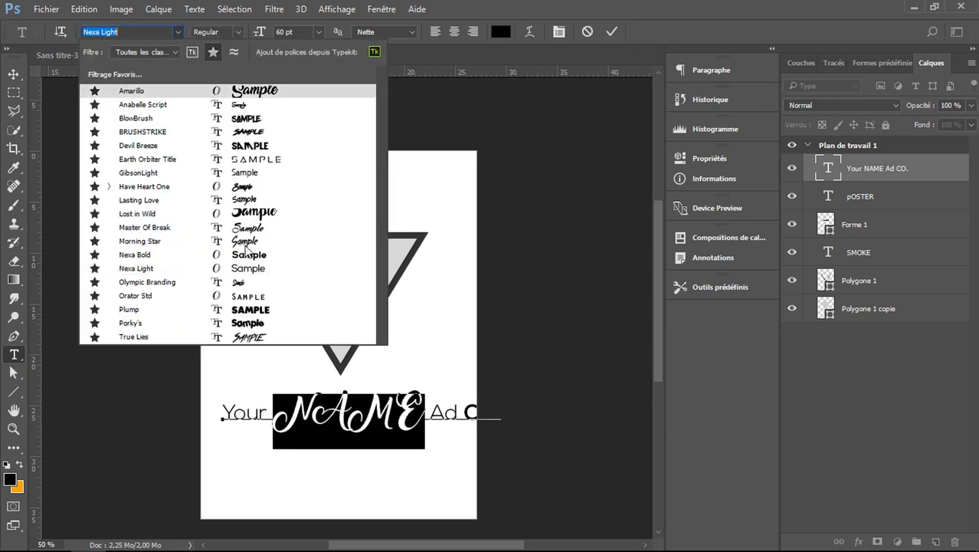
pyautogui.click(130, 240)
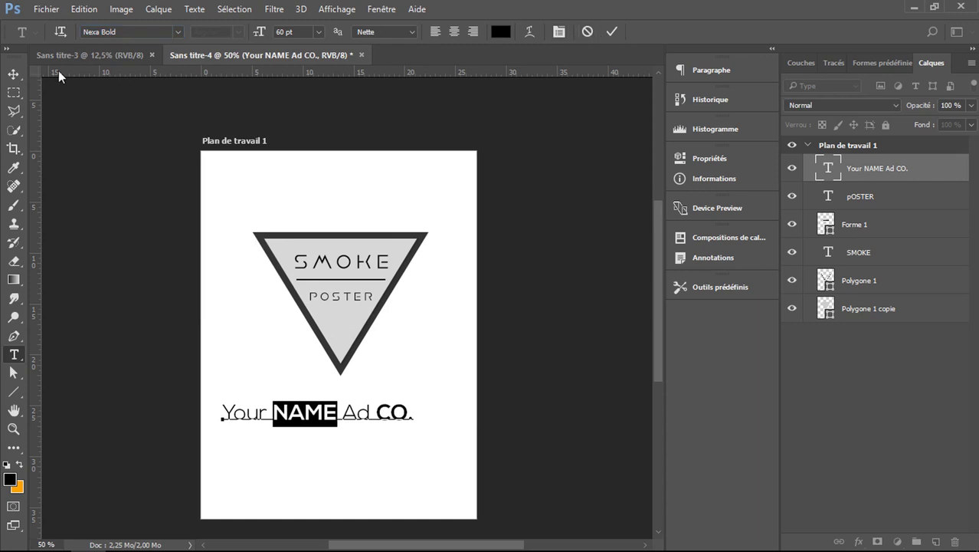
pyautogui.click(610, 31)
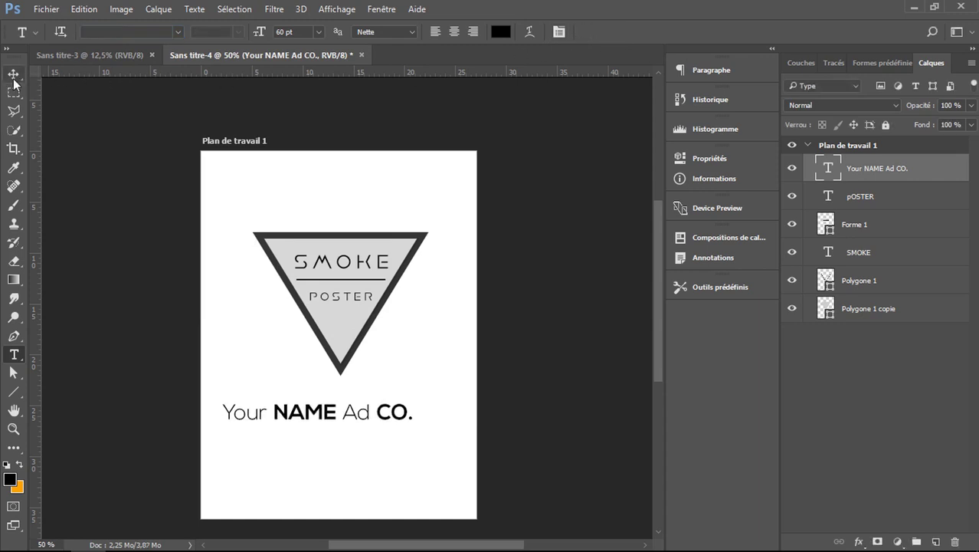
pyautogui.click(13, 74)
pyautogui.moveTo(345, 426); pyautogui.dragTo(369, 430)
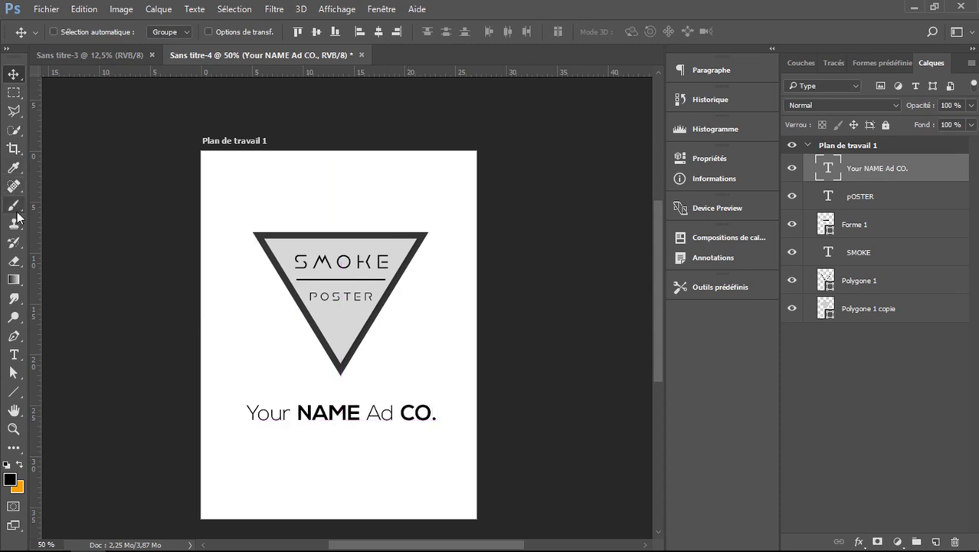
# - Duplicate the Forme 1 line as Forme 1 copie and move it under the name text
pyautogui.rightClick(882, 231)
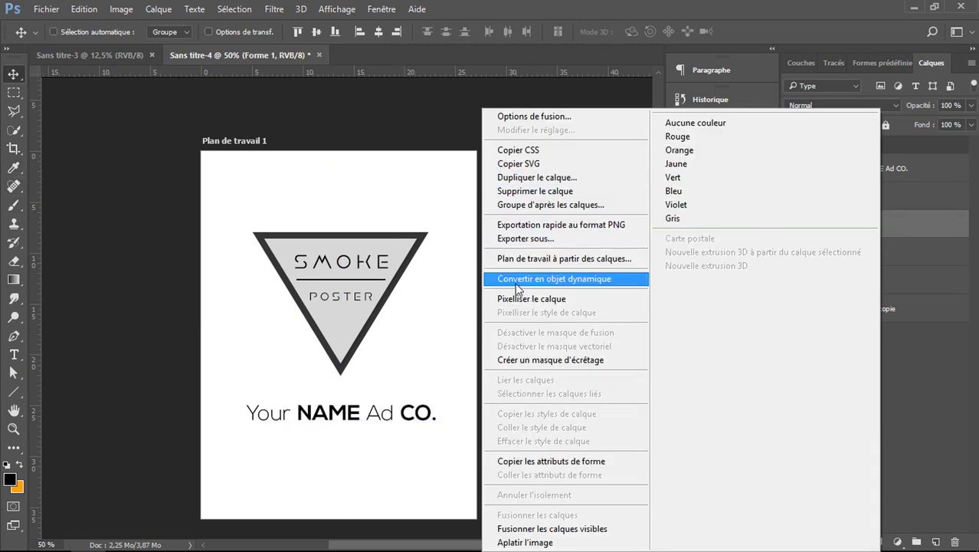
pyautogui.click(531, 178)
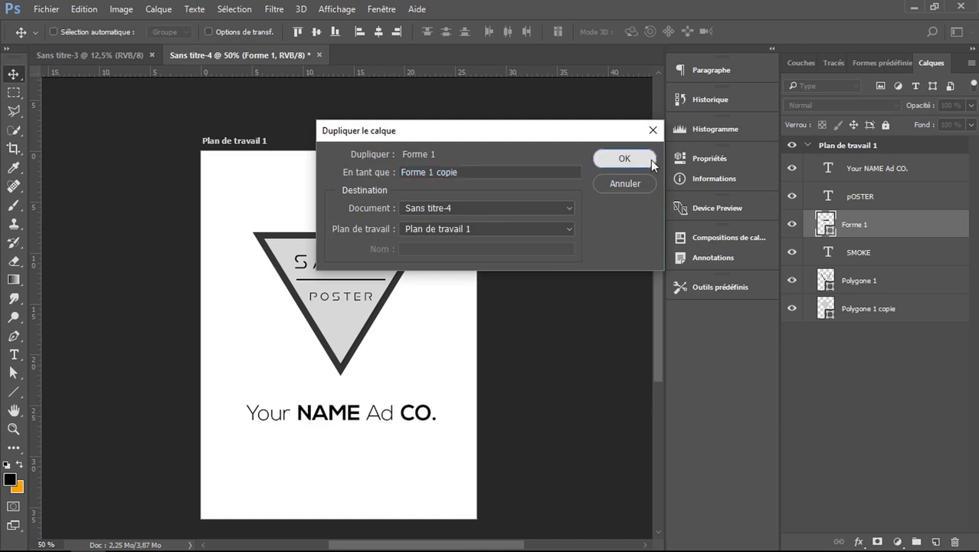
pyautogui.click(593, 161)
pyautogui.moveTo(367, 319)
pyautogui.mouseDown()
pyautogui.moveTo(361, 408)
pyautogui.moveTo(373, 448)
pyautogui.mouseUp()
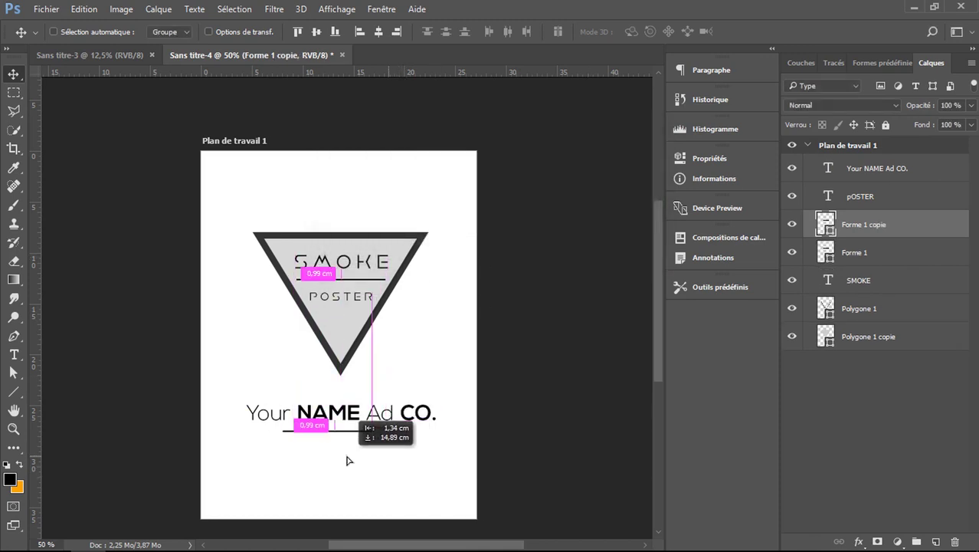
# - Stretch the copied line wider at both ends, then add Calque 1 near the top of the layers
pyautogui.hotkey('ctrl', 't')
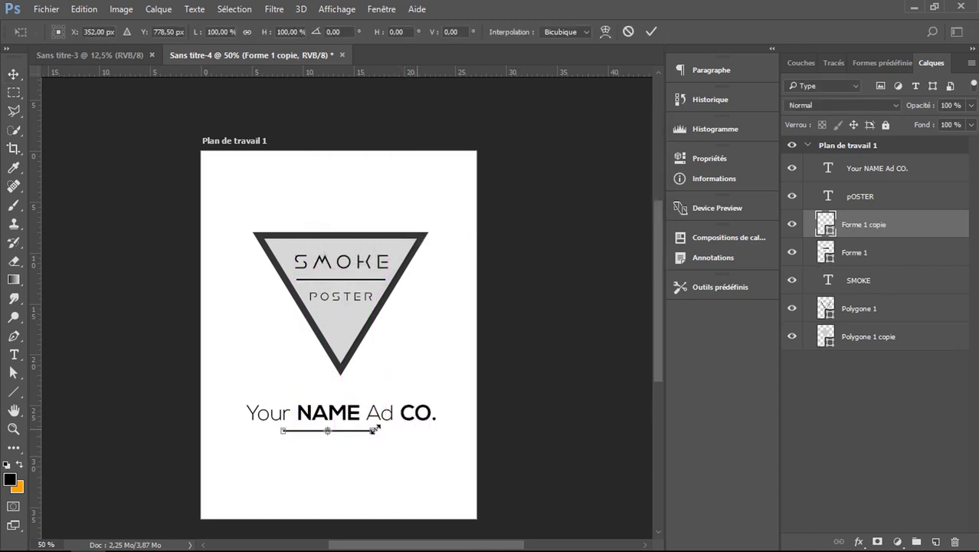
pyautogui.moveTo(376, 430); pyautogui.dragTo(429, 431)
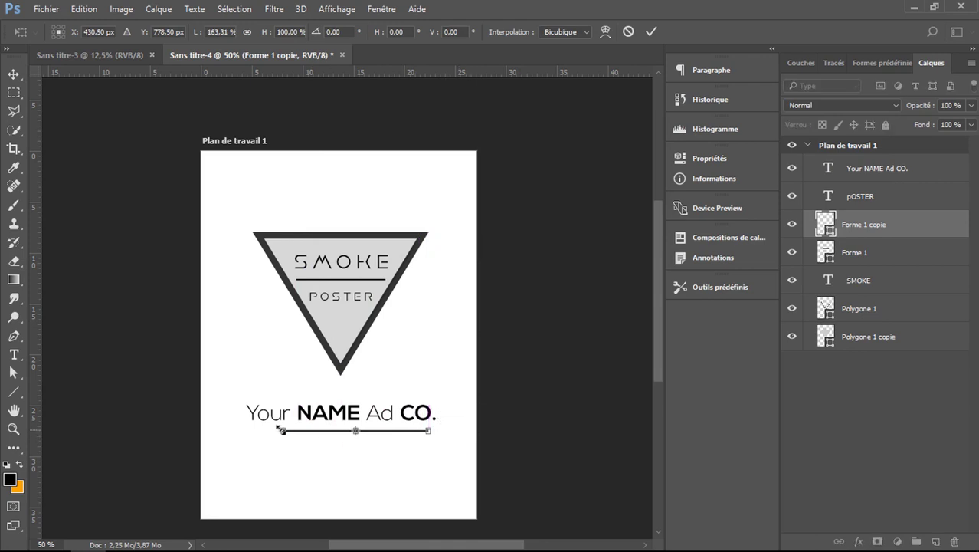
pyautogui.moveTo(276, 430); pyautogui.dragTo(252, 431)
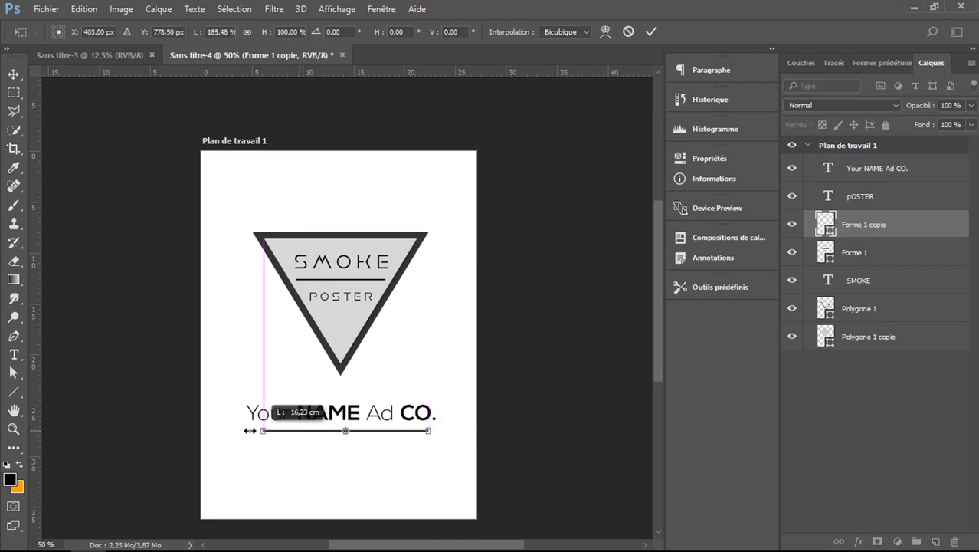
pyautogui.click(651, 31)
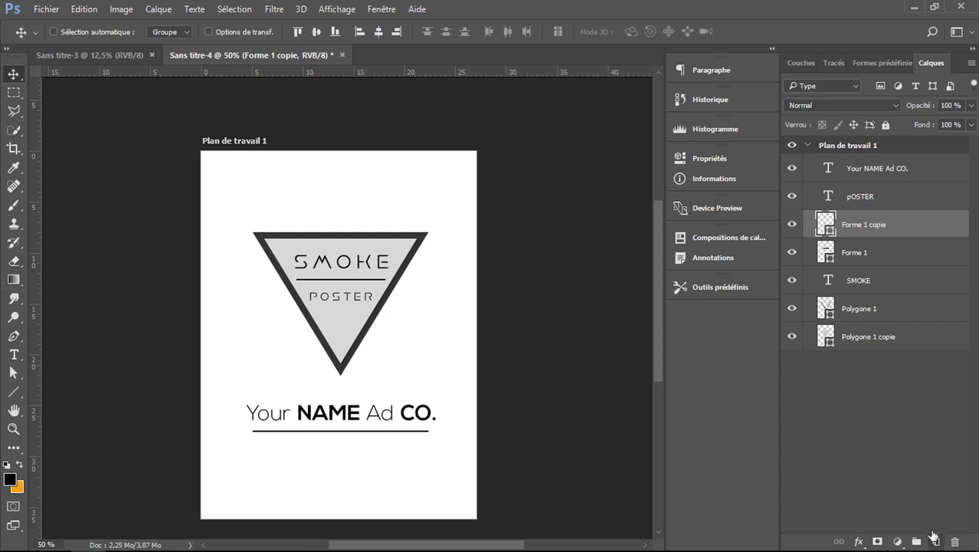
pyautogui.click(934, 539)
pyautogui.moveTo(874, 224)
pyautogui.mouseDown()
pyautogui.moveTo(871, 152)
pyautogui.moveTo(878, 220)
pyautogui.mouseUp()
# - Choose a 675 px smoke brush and stamp smoke at the poster's top-left corner
pyautogui.click(13, 203)
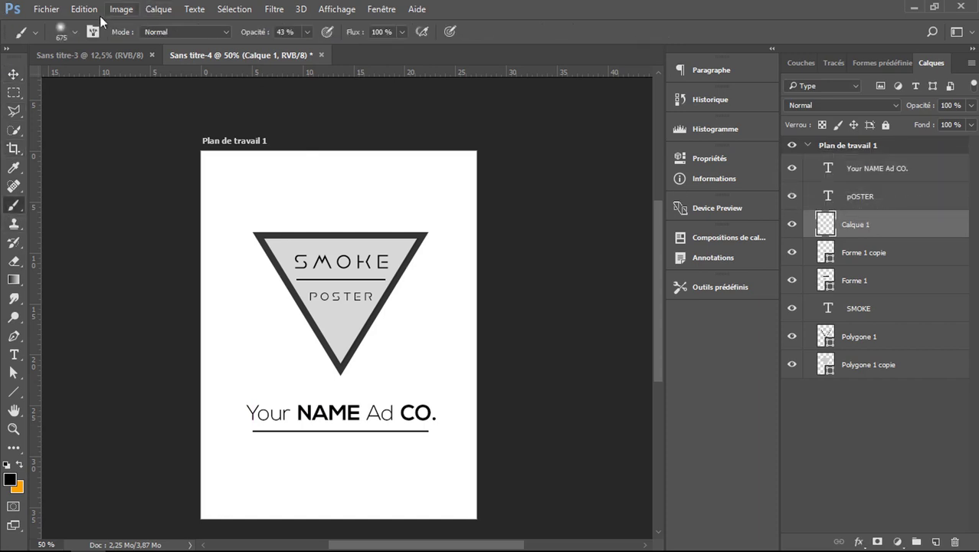
pyautogui.click(71, 33)
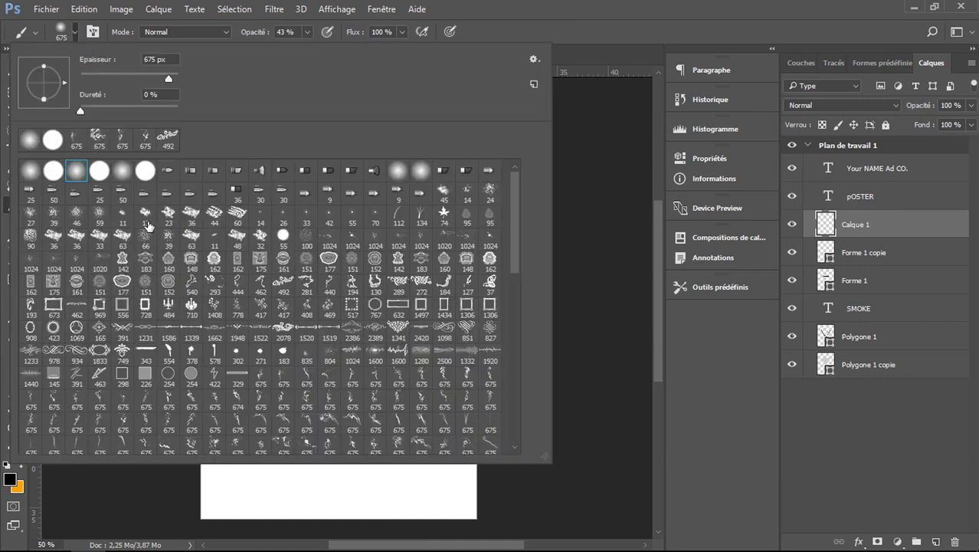
pyautogui.click(258, 376)
pyautogui.click(75, 34)
pyautogui.click(75, 33)
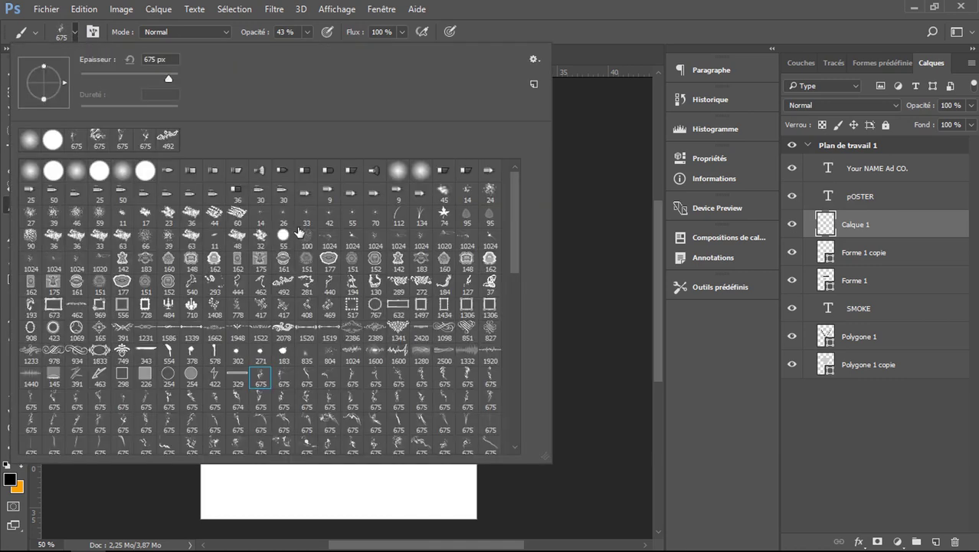
pyautogui.click(73, 35)
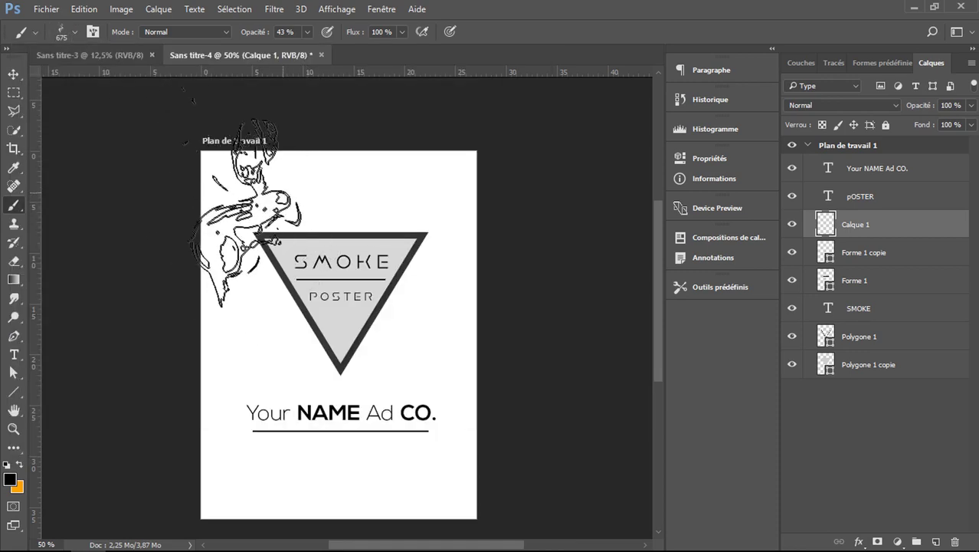
pyautogui.click(242, 212)
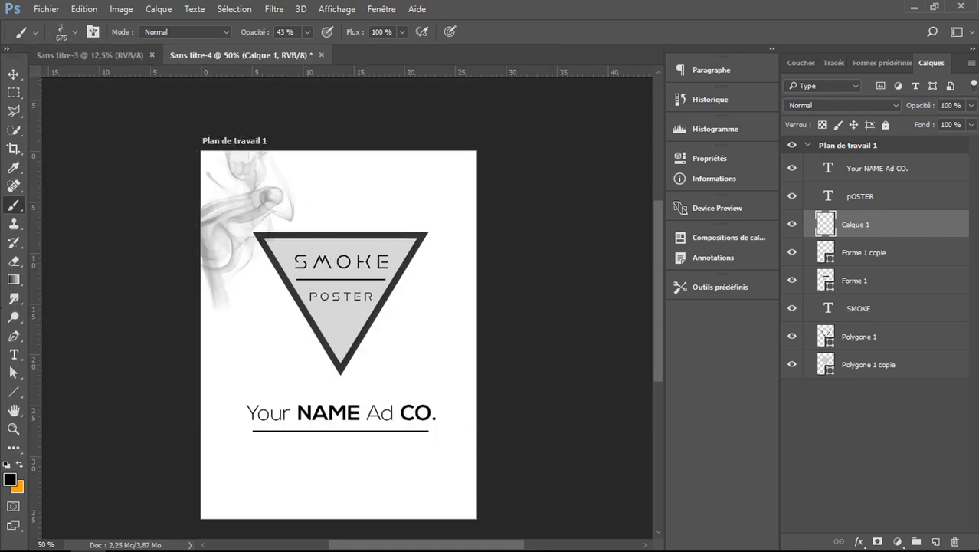
# - Try several other 675 px smoke brushes from the brush preset picker
pyautogui.click(76, 32)
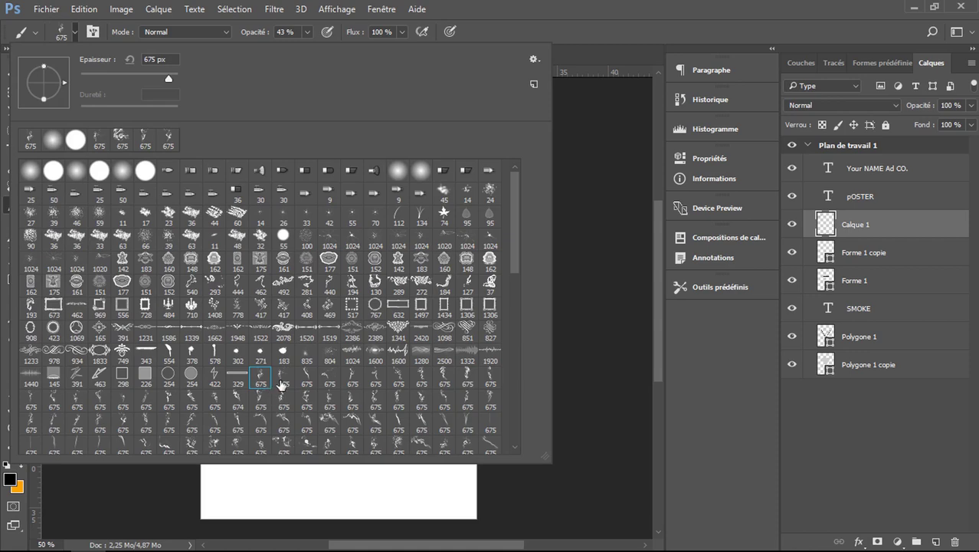
pyautogui.click(331, 421)
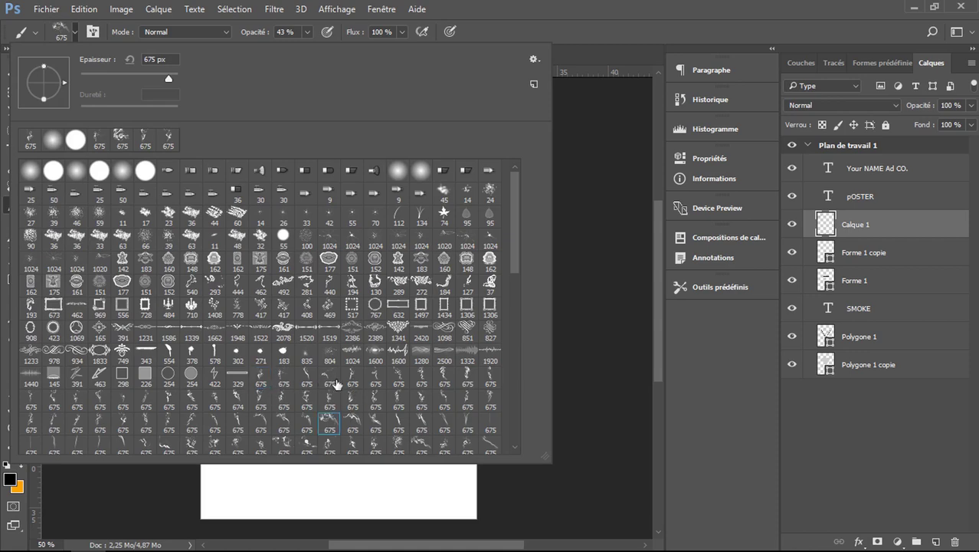
pyautogui.click(76, 34)
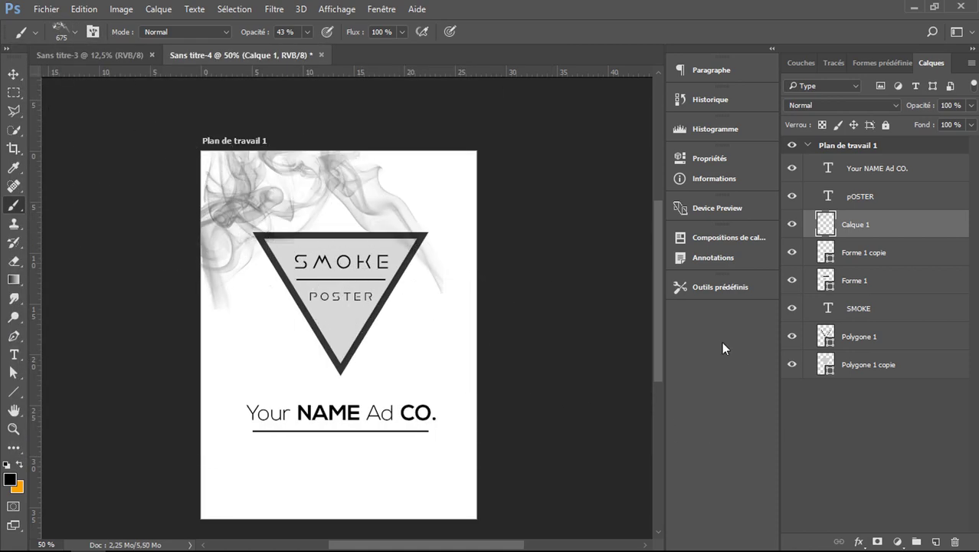
pyautogui.click(72, 33)
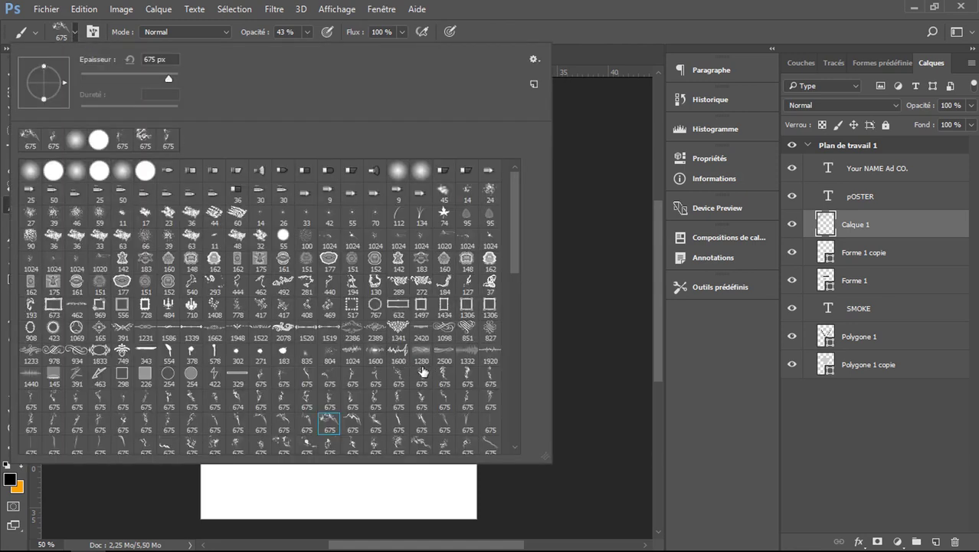
pyautogui.click(383, 421)
pyautogui.click(77, 31)
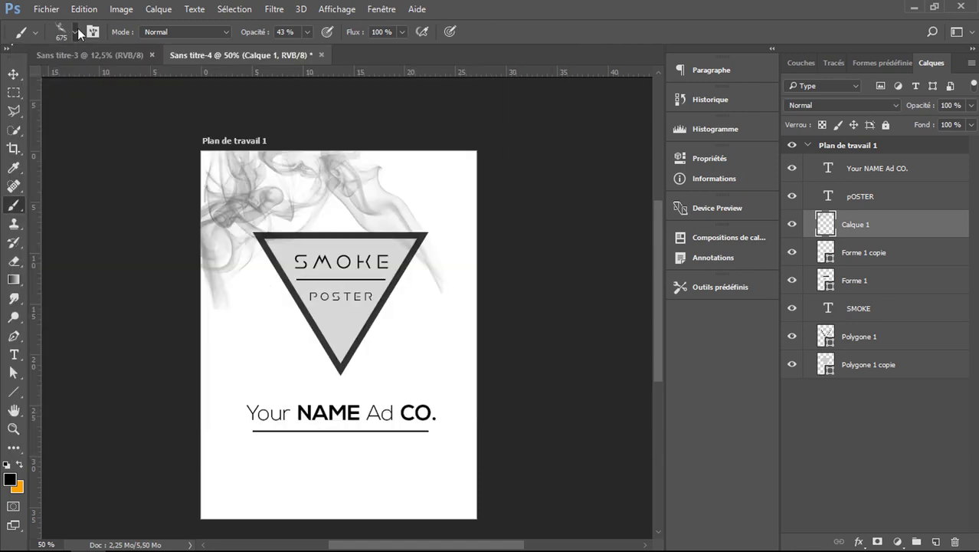
pyautogui.rightClick(448, 220)
pyautogui.click(76, 32)
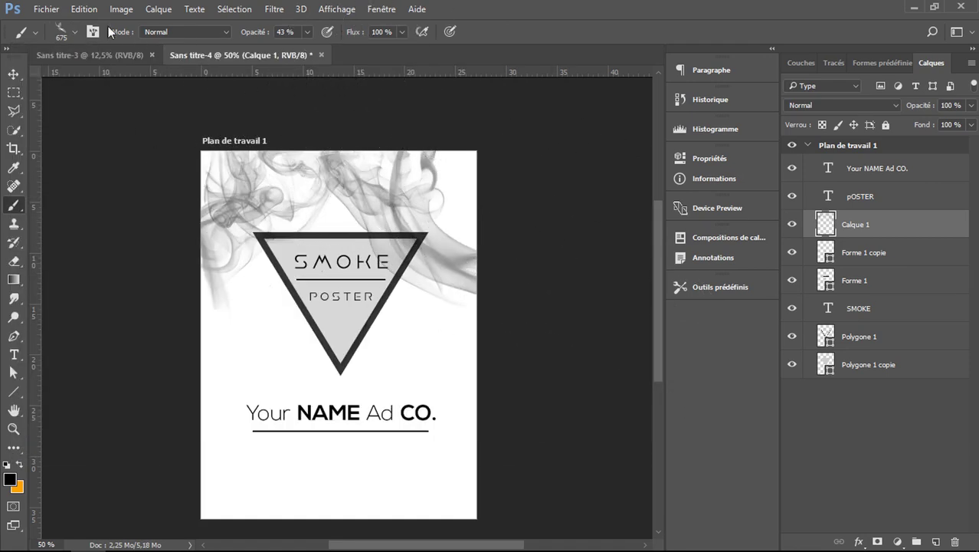
pyautogui.click(75, 31)
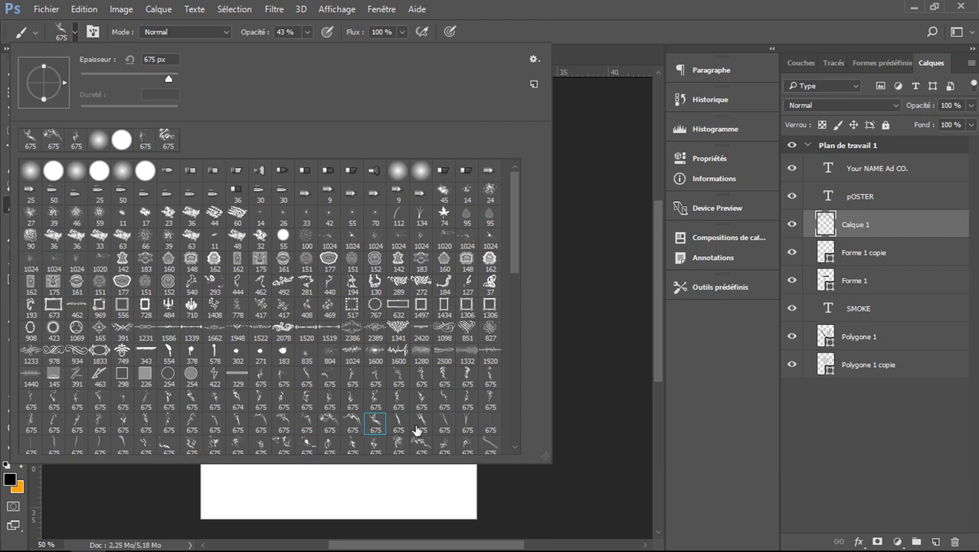
pyautogui.click(419, 425)
pyautogui.click(75, 33)
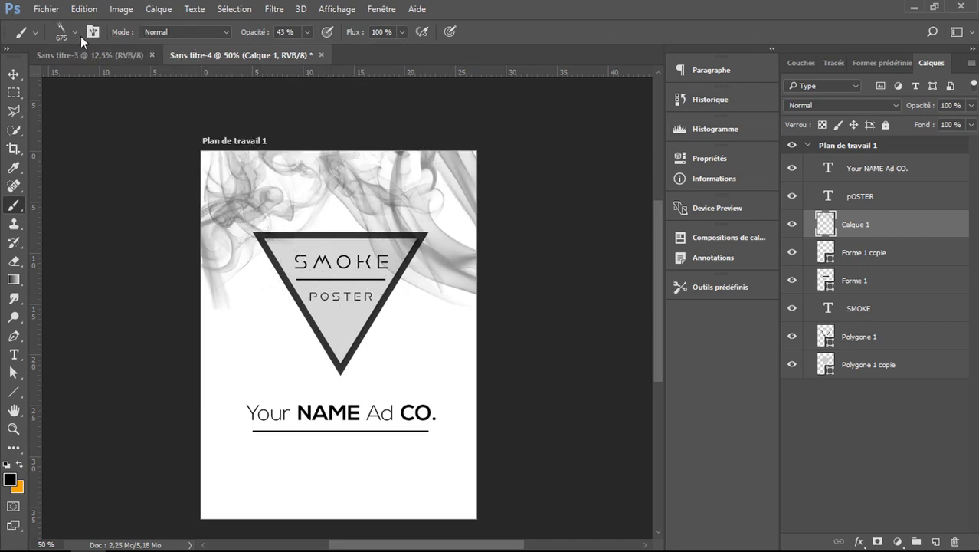
# - Stamp denser smoke over the poster top and triangle with other 675 px smoke brushes
pyautogui.click(75, 31)
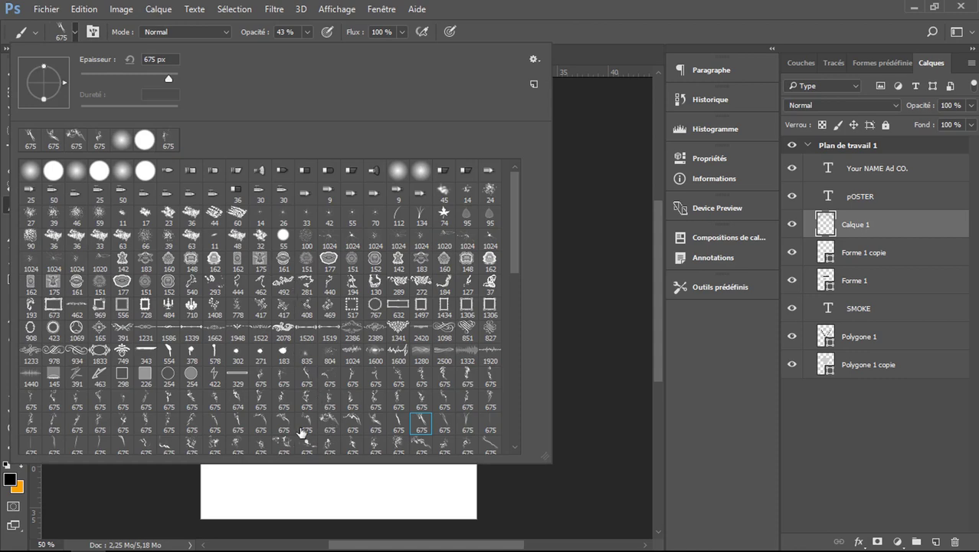
pyautogui.click(283, 426)
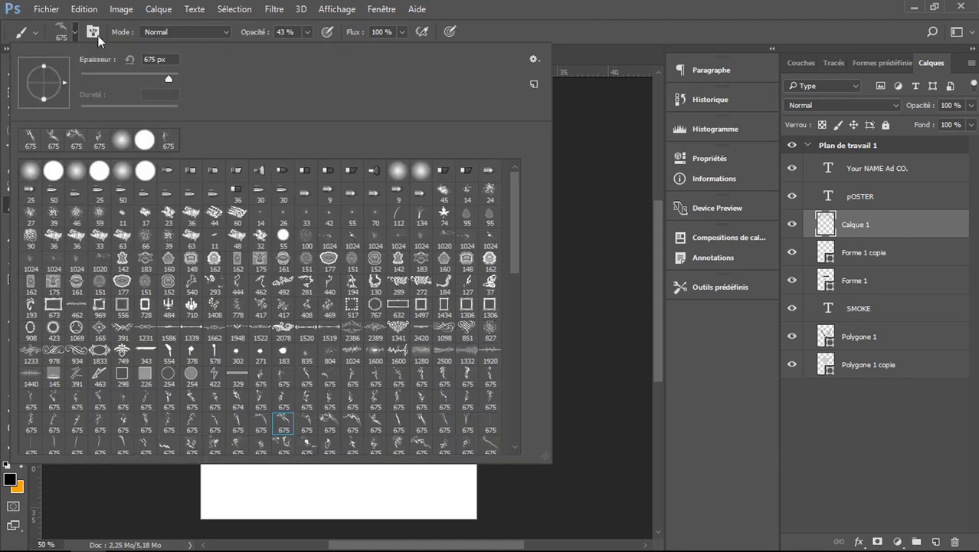
pyautogui.click(71, 30)
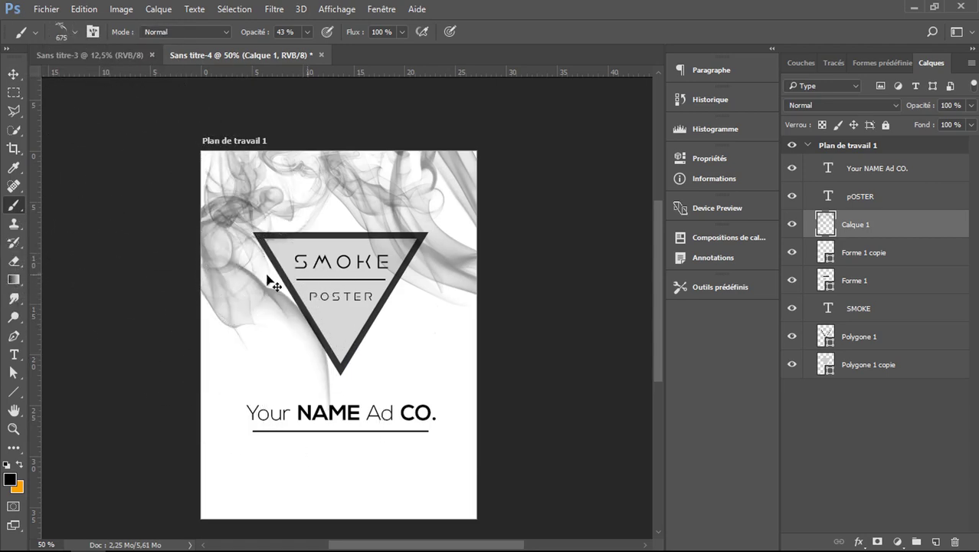
pyautogui.click(307, 261)
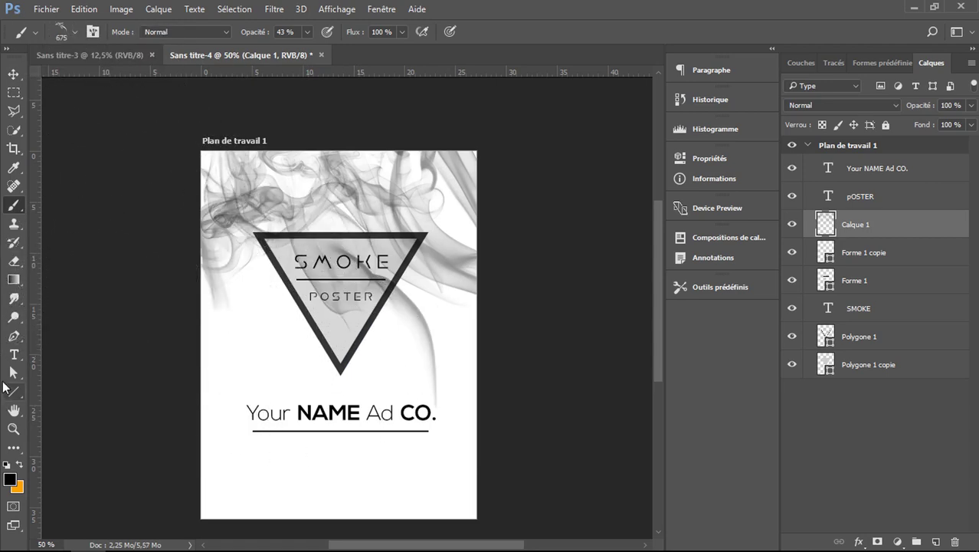
pyautogui.click(74, 30)
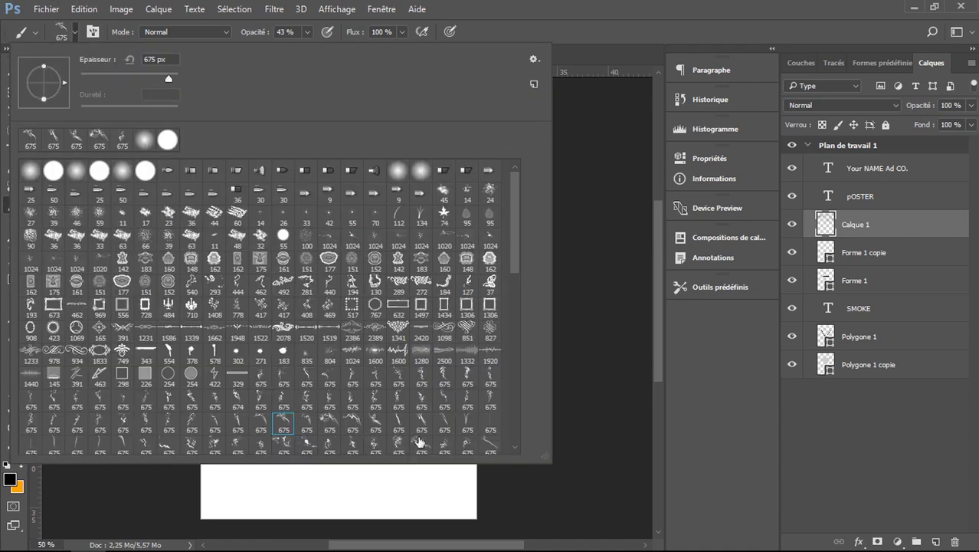
pyautogui.click(399, 443)
pyautogui.click(74, 30)
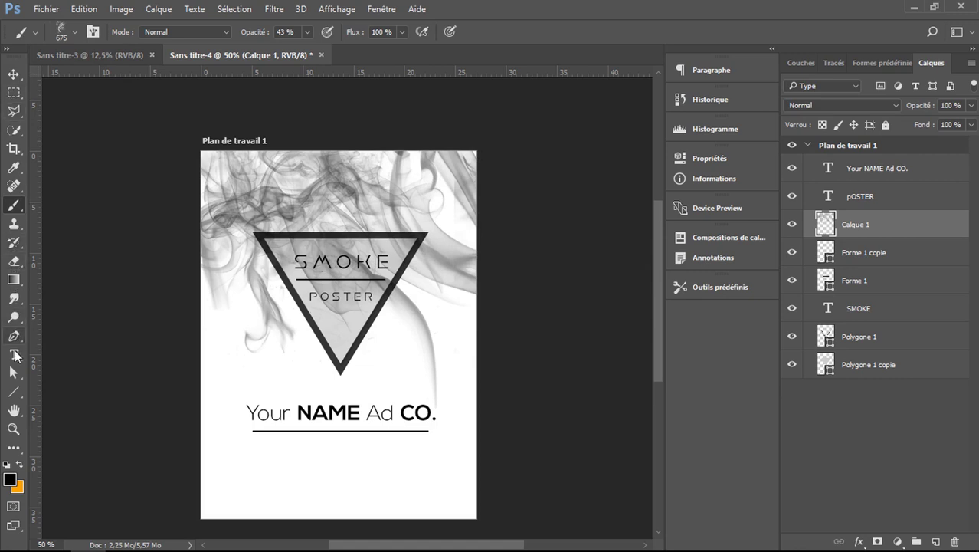
pyautogui.click(13, 354)
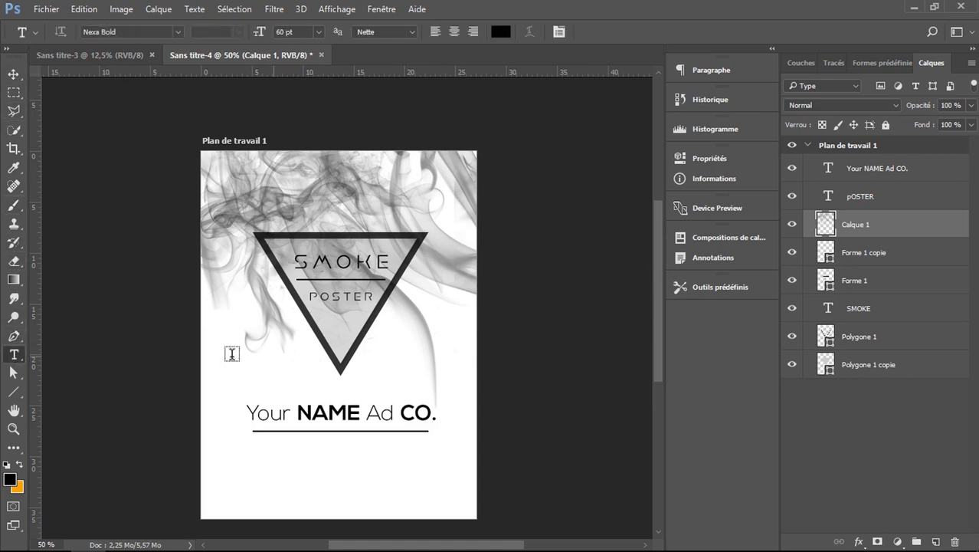
pyautogui.click(271, 448)
pyautogui.write('www.')
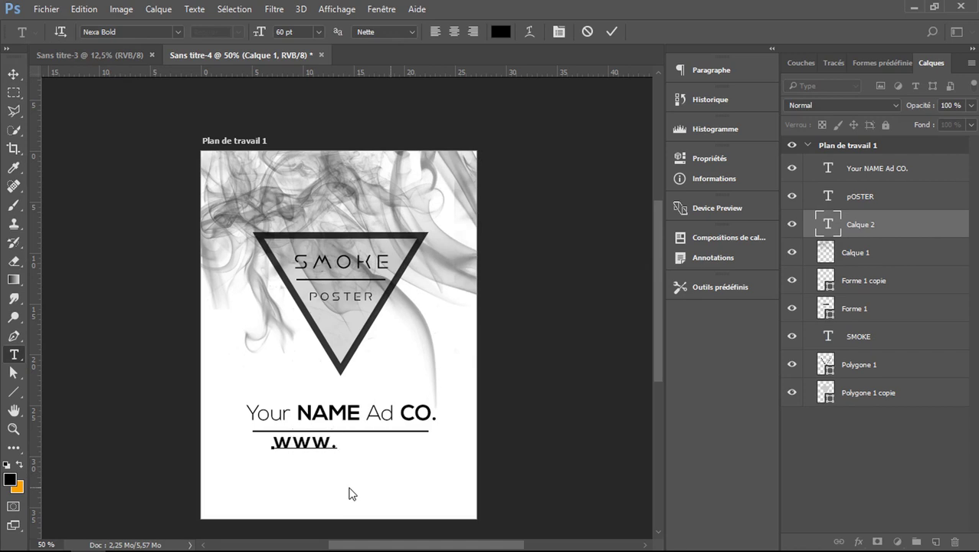
pyautogui.write('formati')
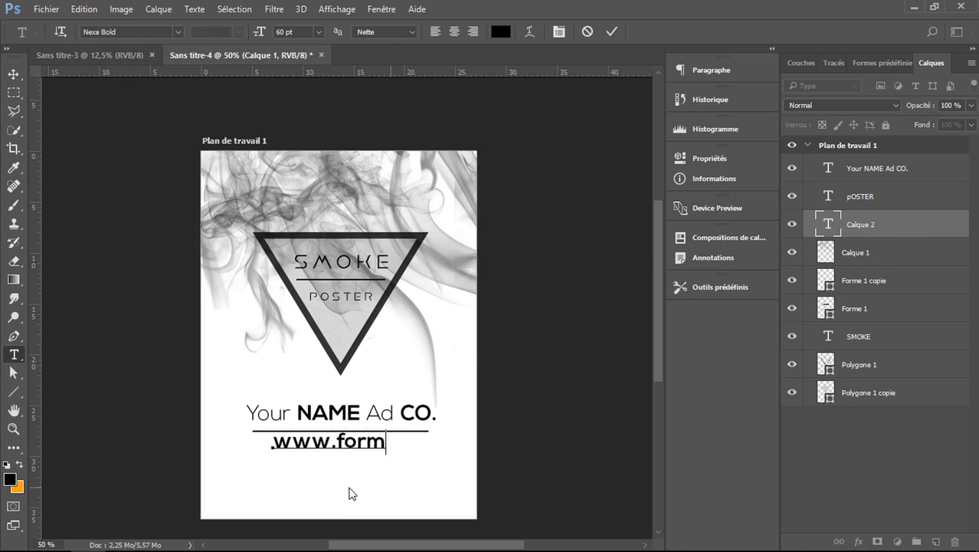
pyautogui.write('onjeun')
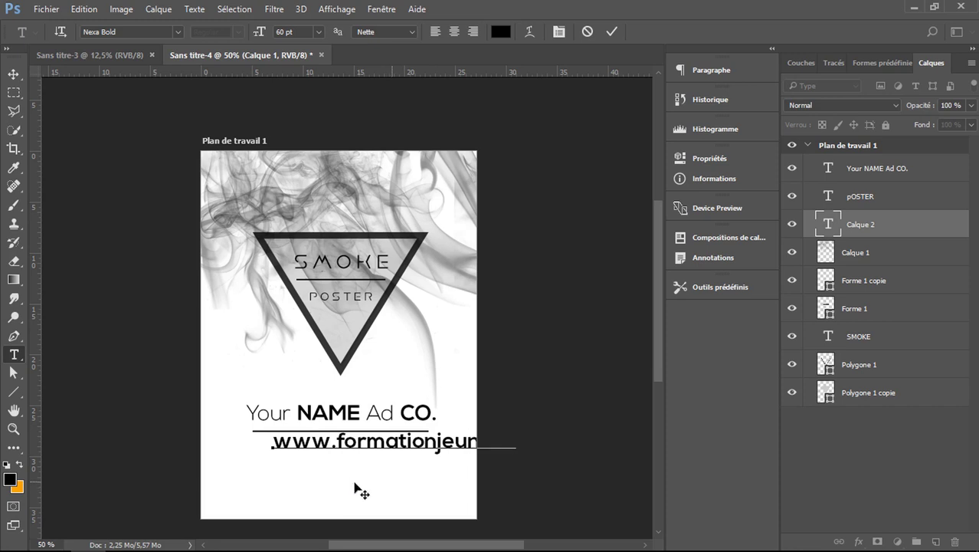
pyautogui.write('e.fr')
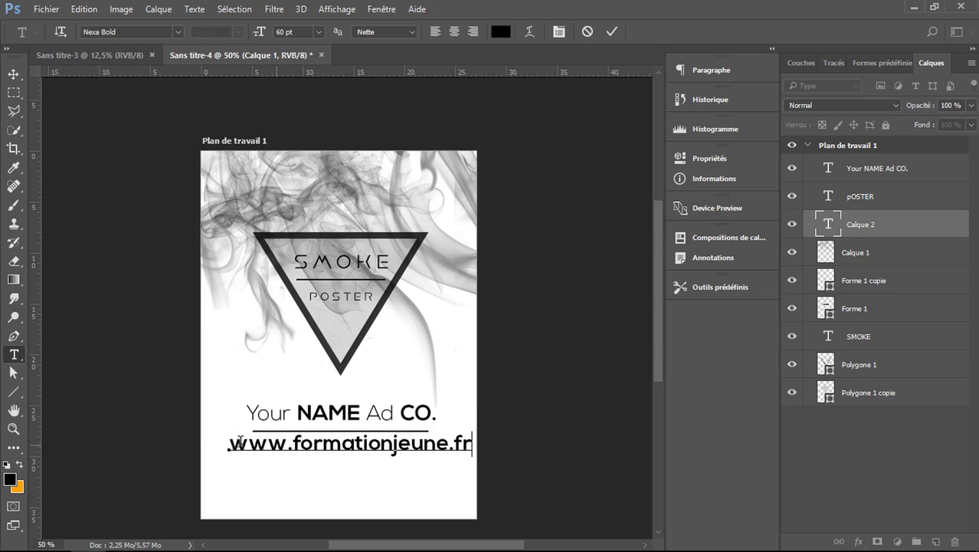
pyautogui.moveTo(291, 446); pyautogui.dragTo(224, 435)
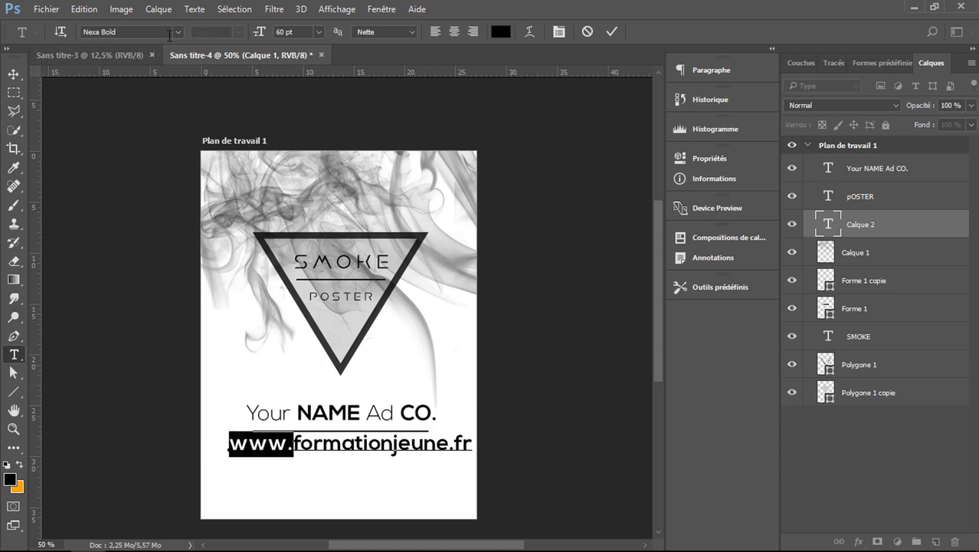
pyautogui.click(177, 32)
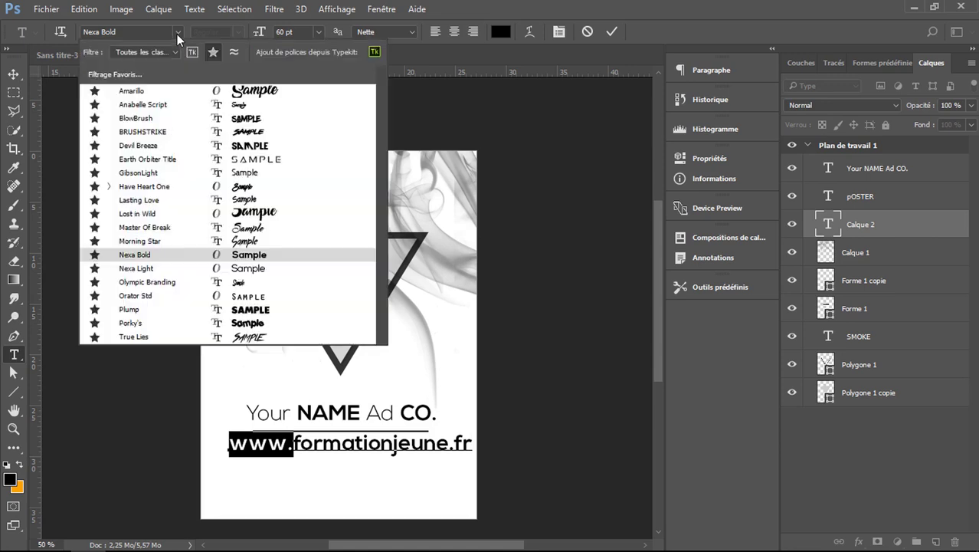
pyautogui.click(253, 268)
pyautogui.moveTo(438, 444); pyautogui.dragTo(468, 446)
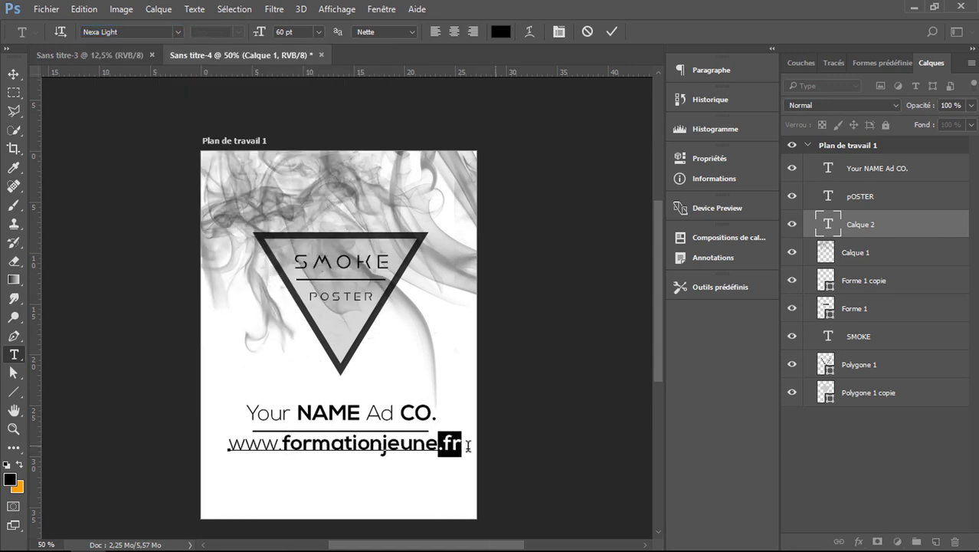
pyautogui.click(177, 32)
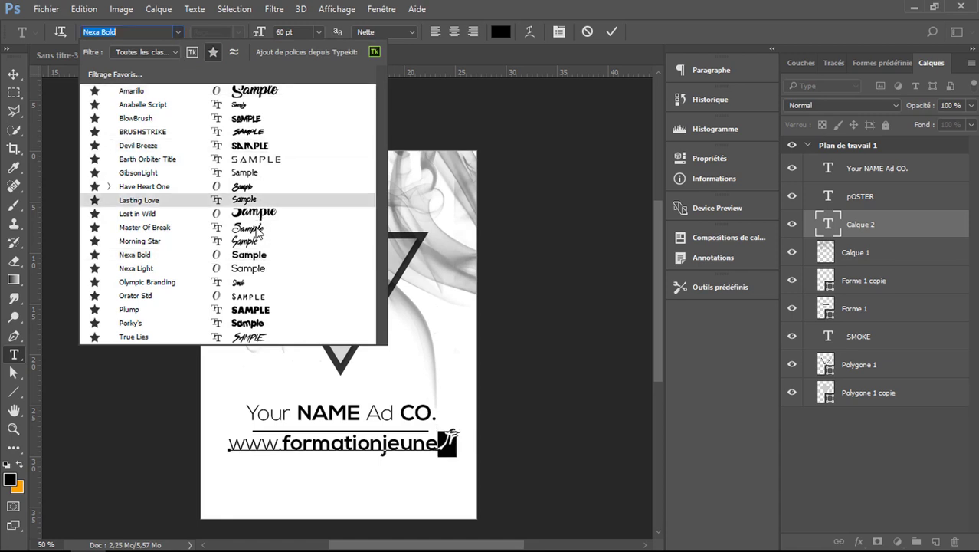
pyautogui.click(259, 268)
pyautogui.click(611, 31)
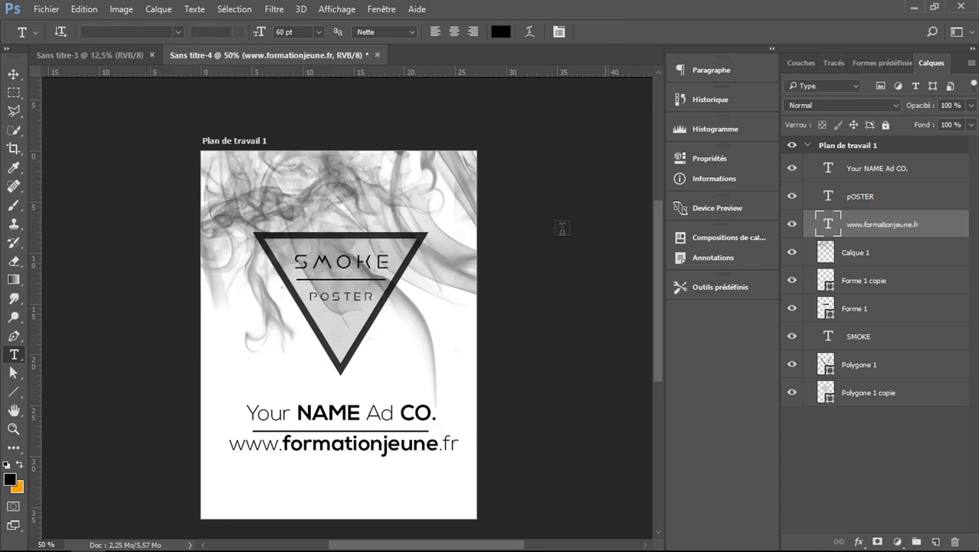
pyautogui.click(13, 73)
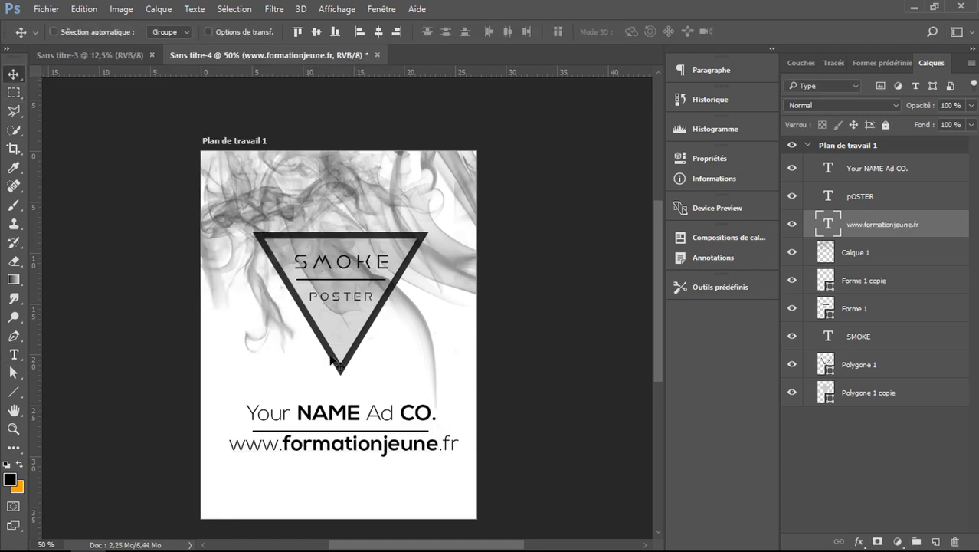
pyautogui.press('Down')
pyautogui.press('Down')
pyautogui.press('Down')
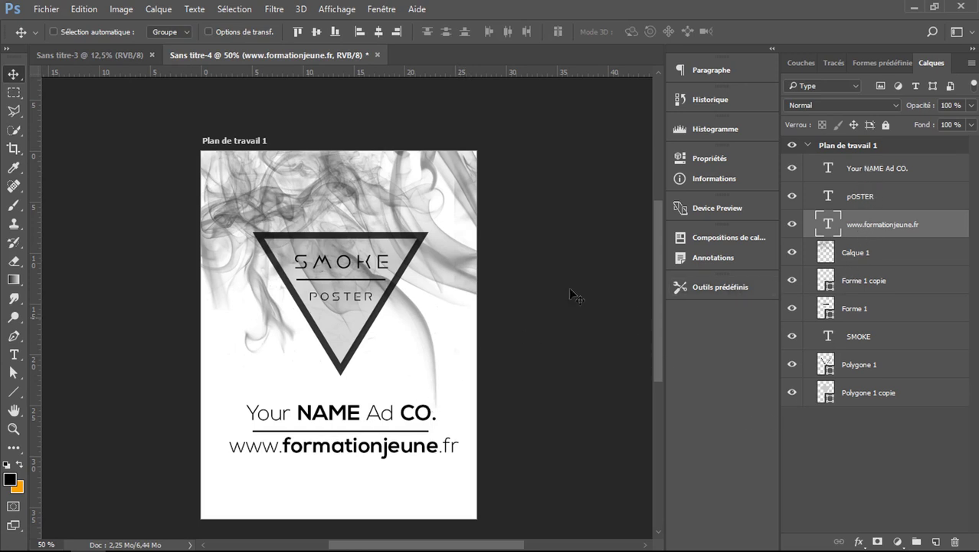
# - Start Save As from the File menu, then cancel it
pyautogui.click(45, 9)
pyautogui.click(68, 171)
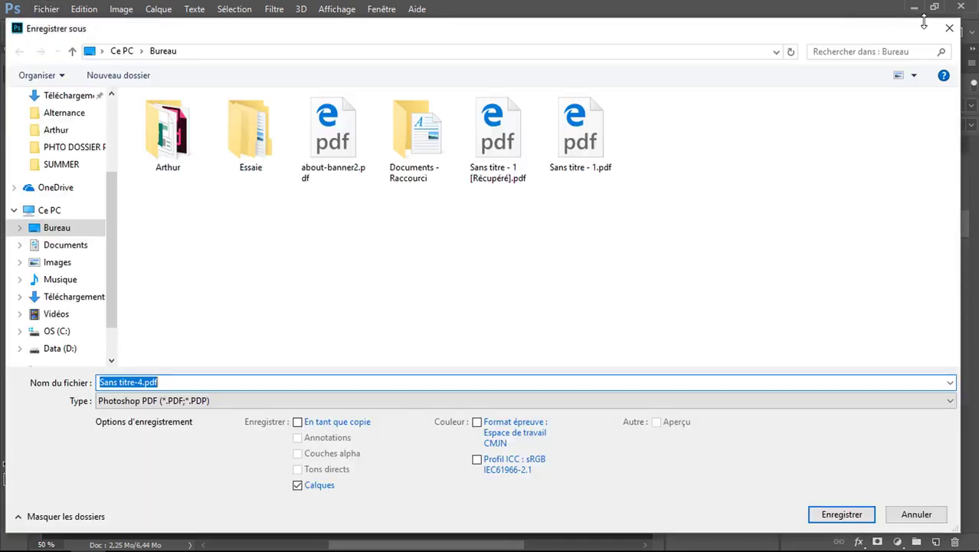
pyautogui.click(949, 28)
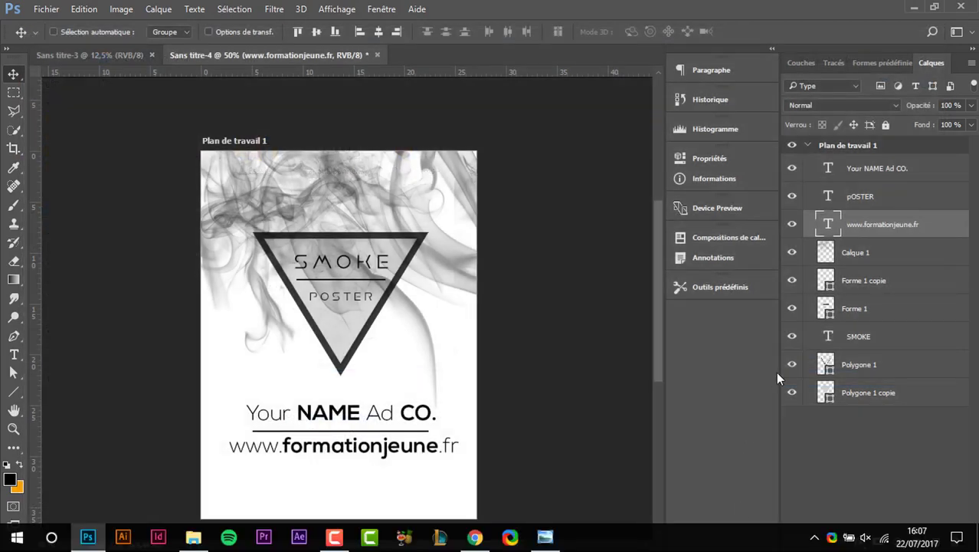
# - Add a layer mask to Calque 1 and paint out the smoke near the lower text with a soft round brush
pyautogui.click(876, 284)
pyautogui.click(873, 257)
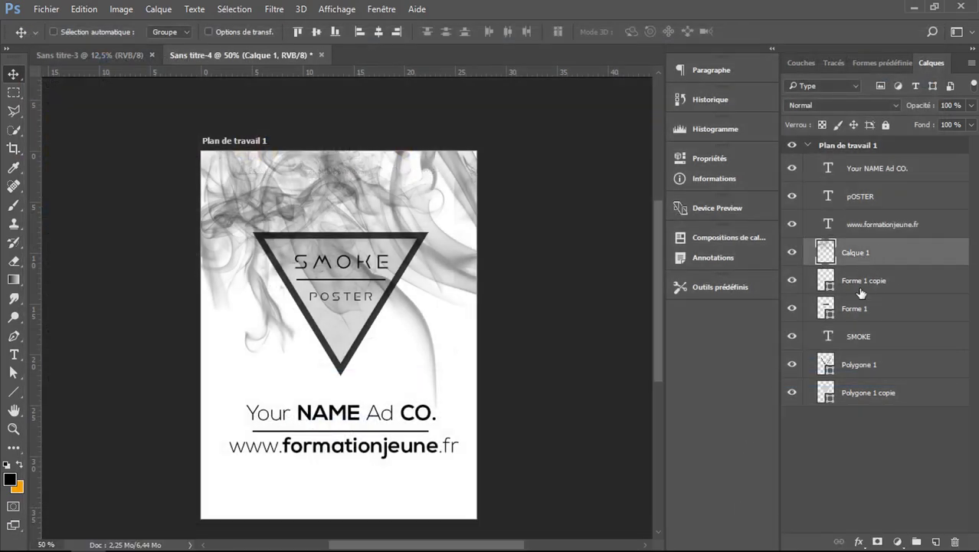
pyautogui.click(877, 542)
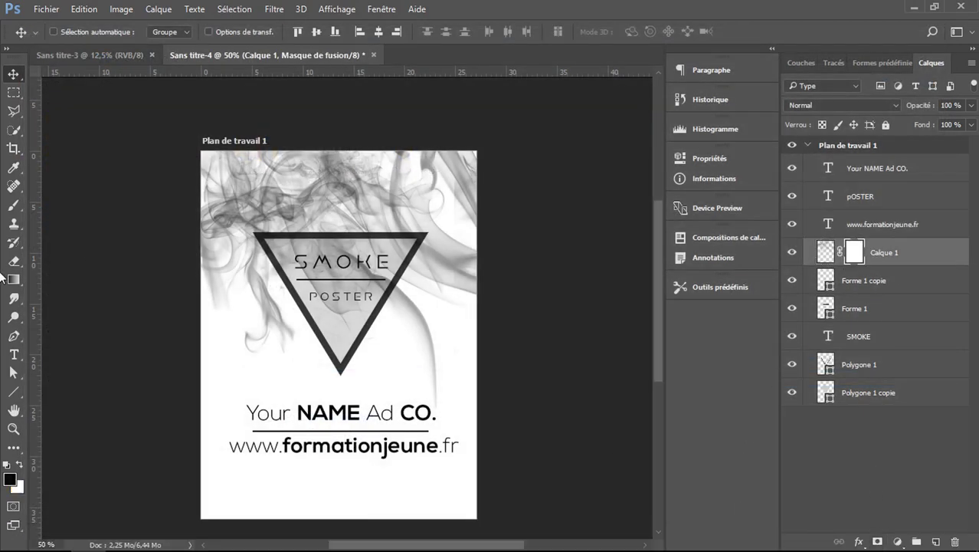
pyautogui.click(14, 205)
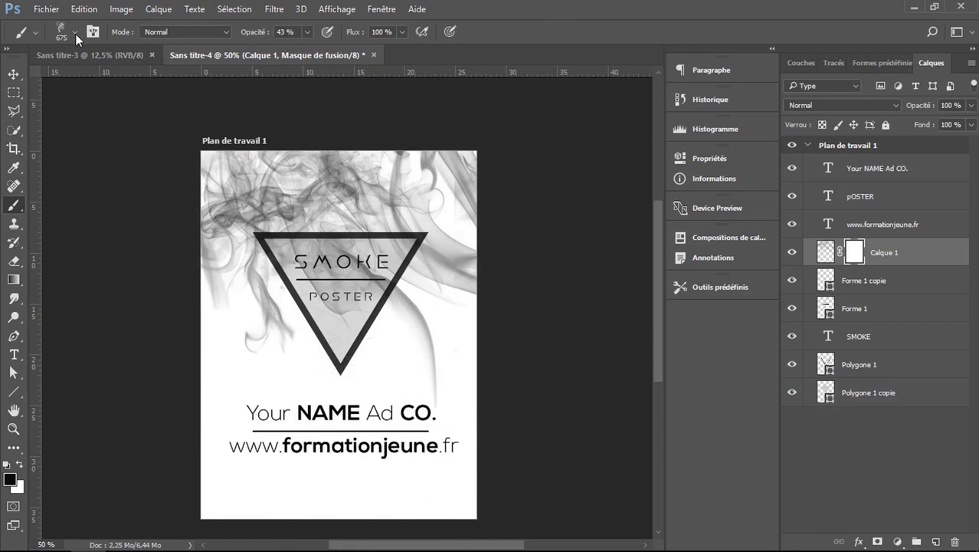
pyautogui.click(75, 34)
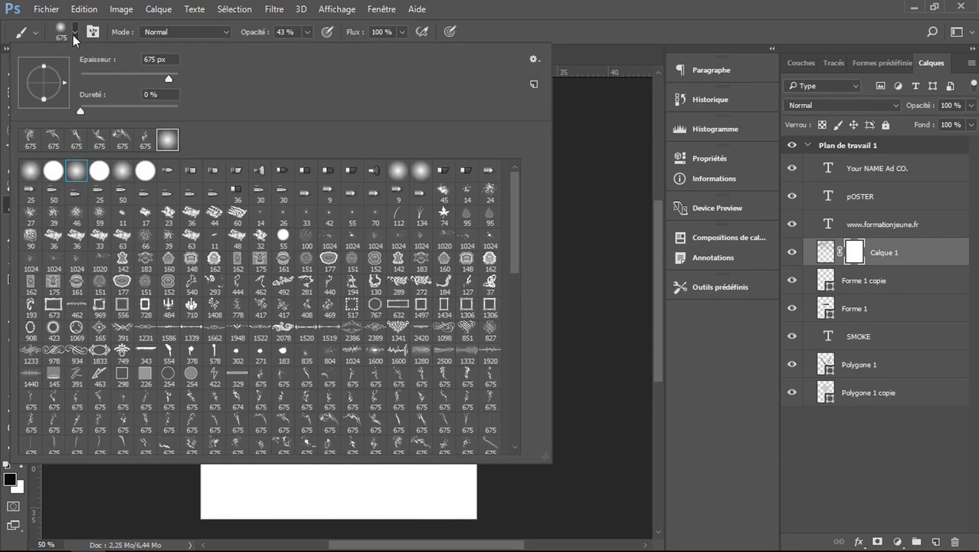
pyautogui.click(74, 35)
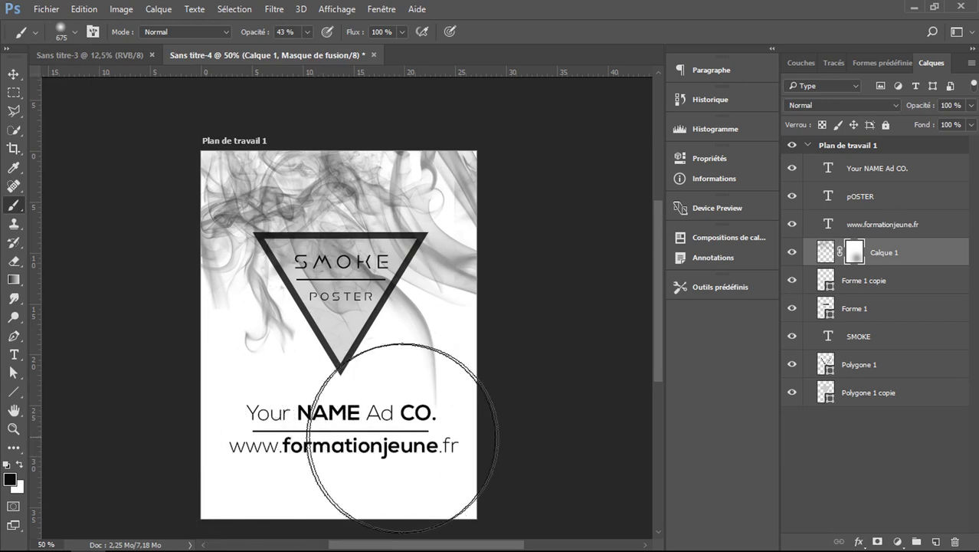
pyautogui.moveTo(403, 437); pyautogui.dragTo(427, 431)
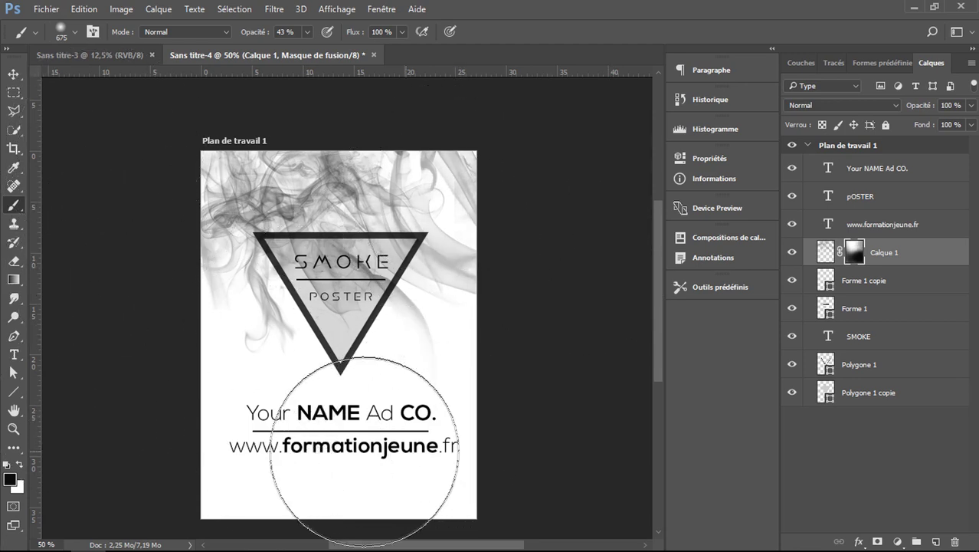
# - Save the poster as a JPEG at quality 12 (Maximum)
pyautogui.click(13, 74)
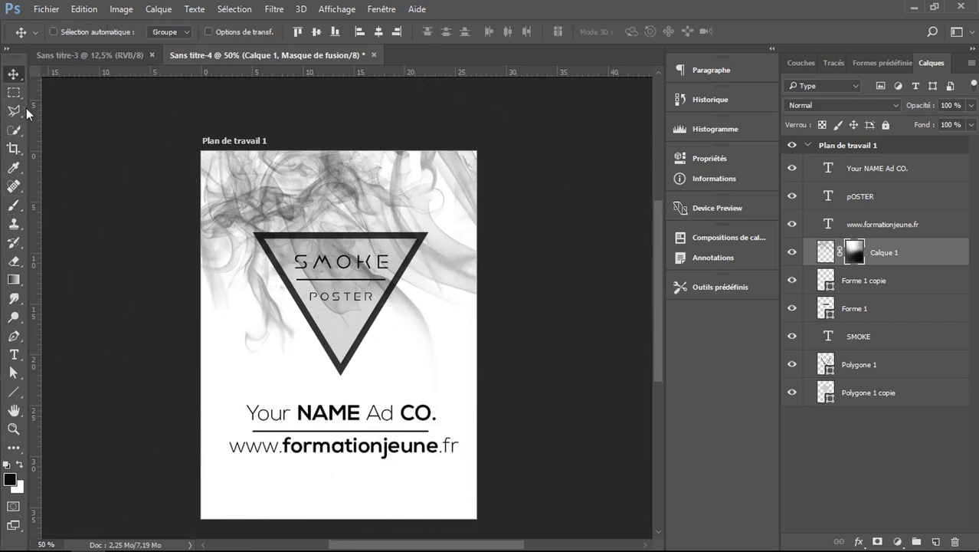
pyautogui.click(46, 9)
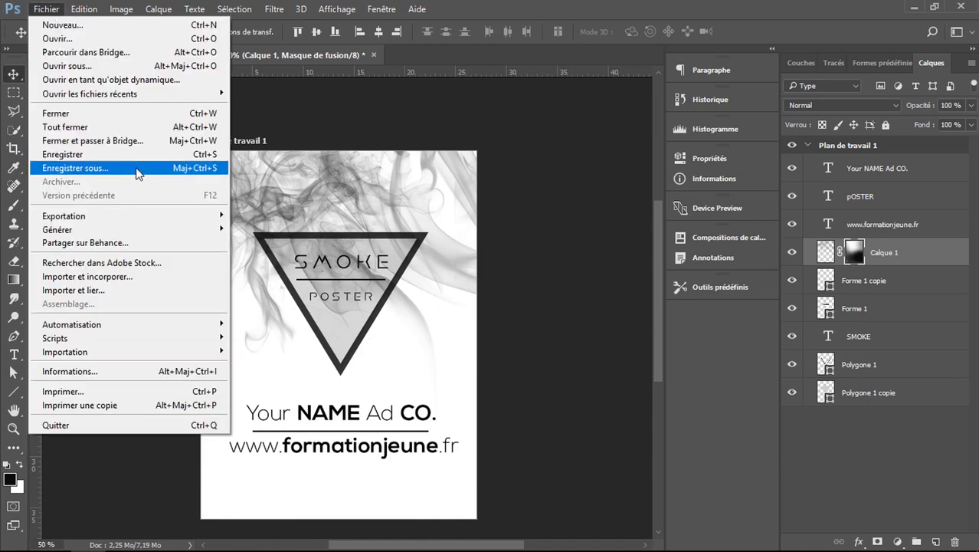
pyautogui.click(135, 170)
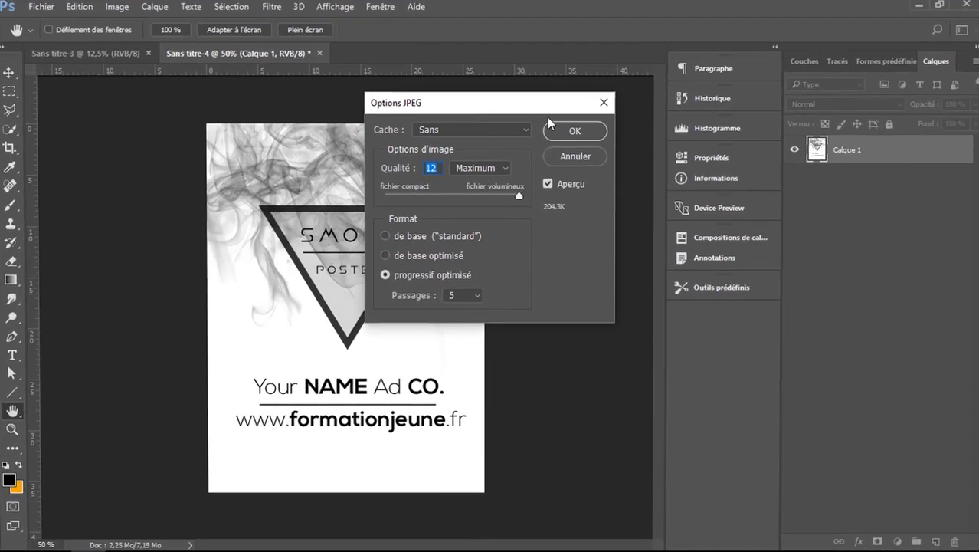
pyautogui.click(582, 160)
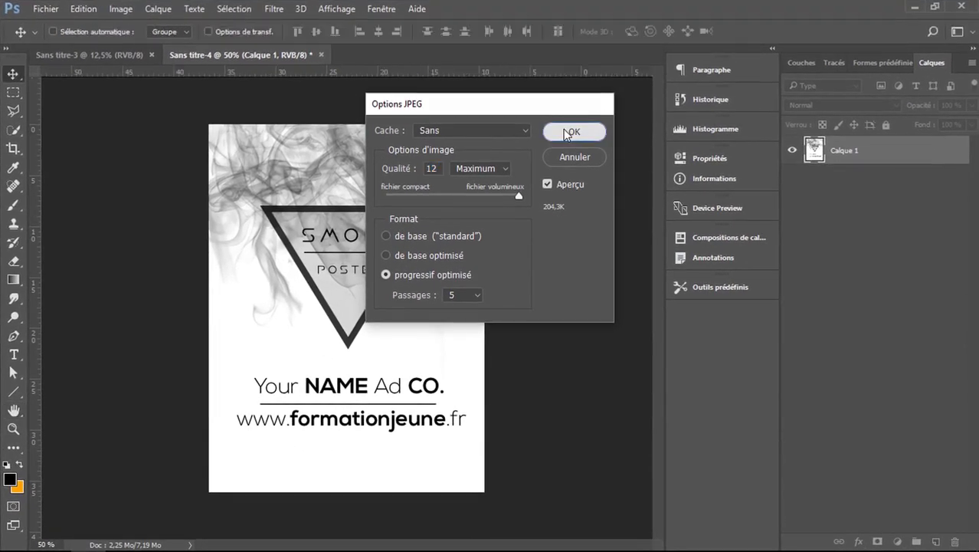